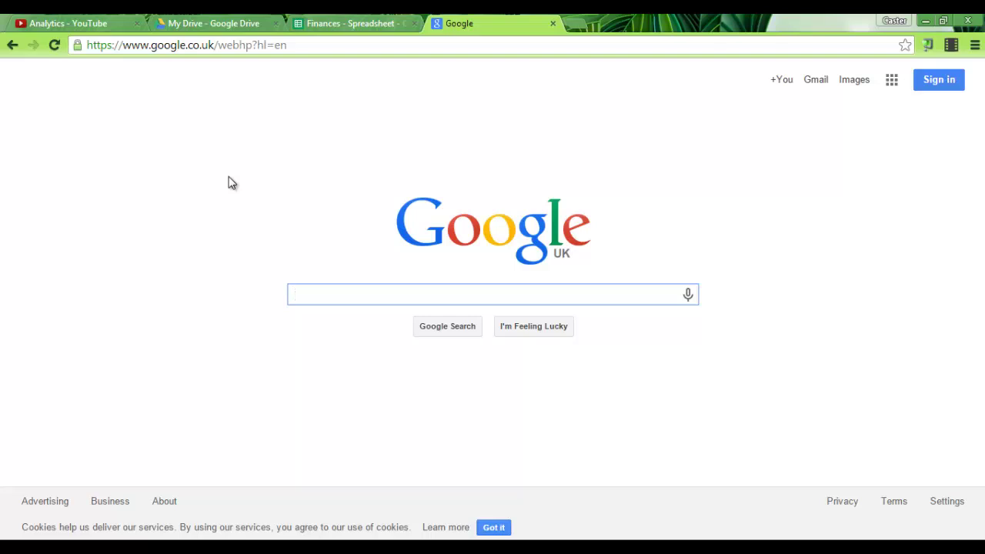
Step: Search Google for '100 euro to us dollar' to see the rate of 111.39 US Dollar
type("100 eu")
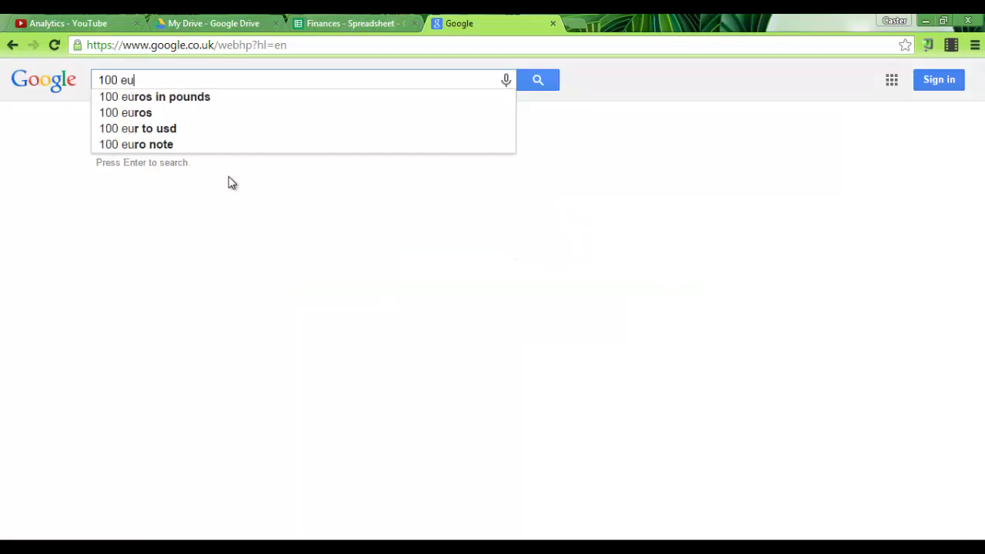
type("ro to u")
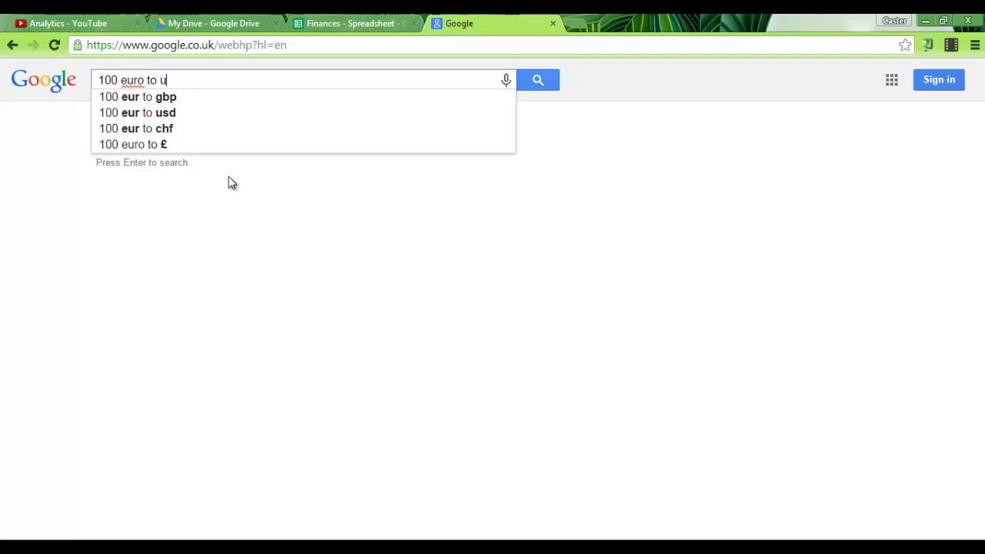
type("s dollar")
key("Return")
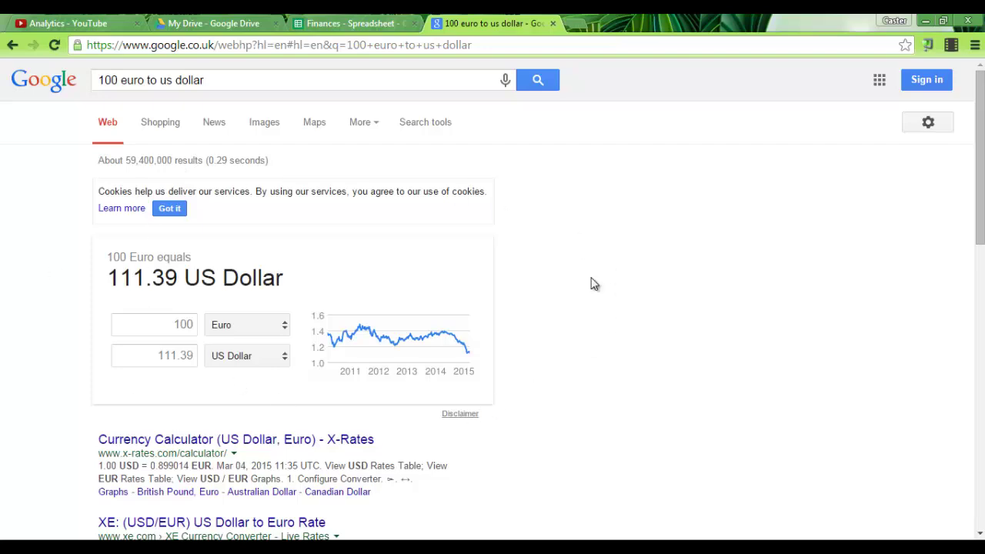
left_click(364, 23)
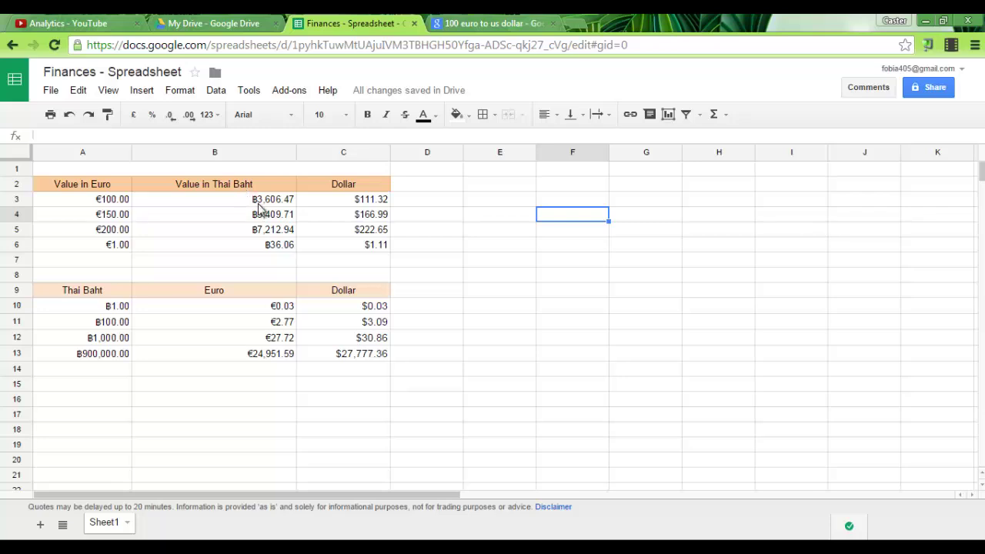
left_click(563, 203)
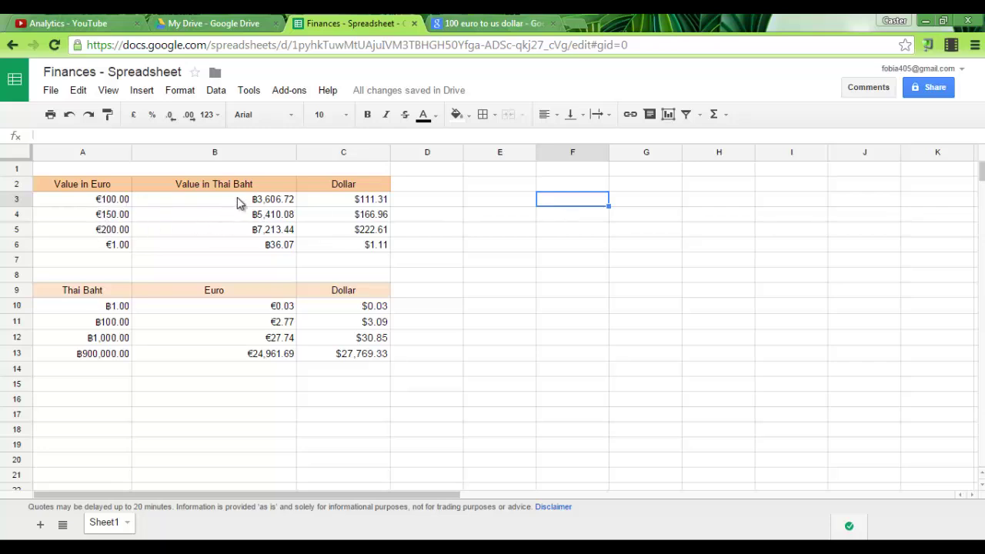
Step: Enter the headings Euro, US Dollar and Thai Baht in cells F2, G2 and H2
left_click(591, 185)
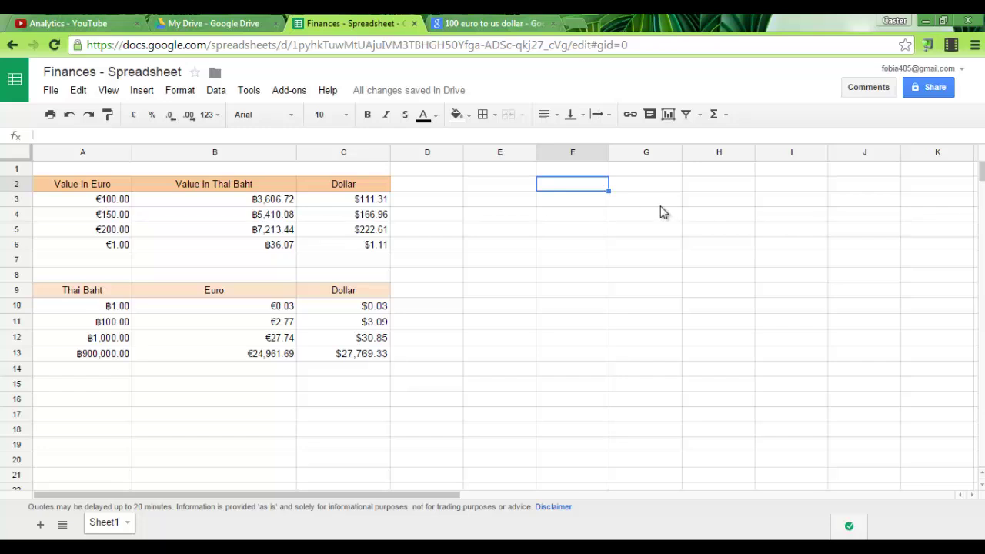
type("Euro")
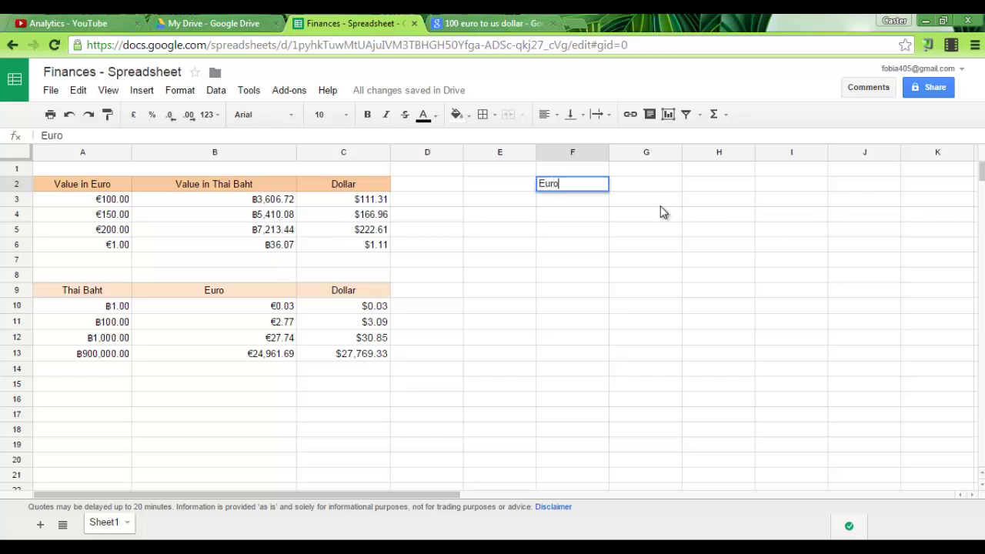
left_click(668, 187)
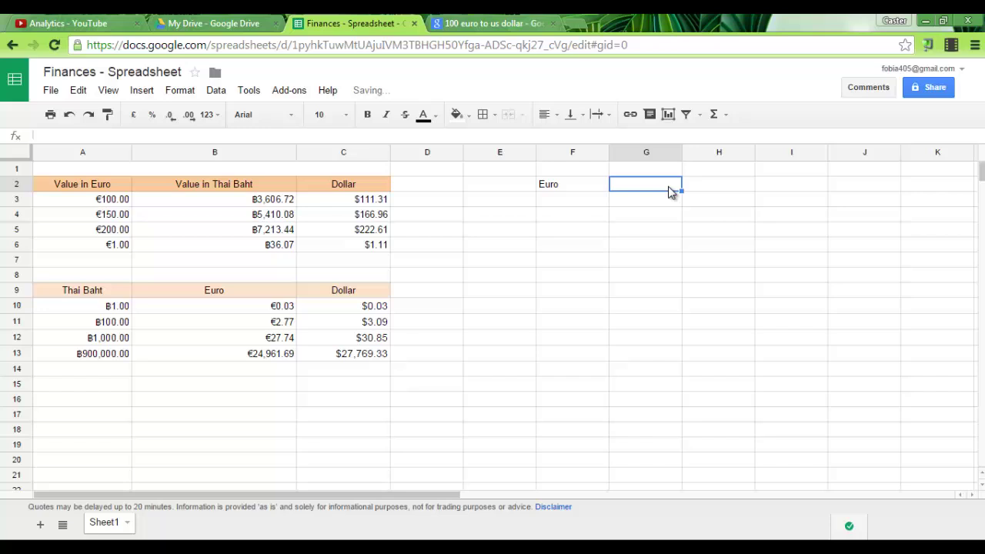
type("U")
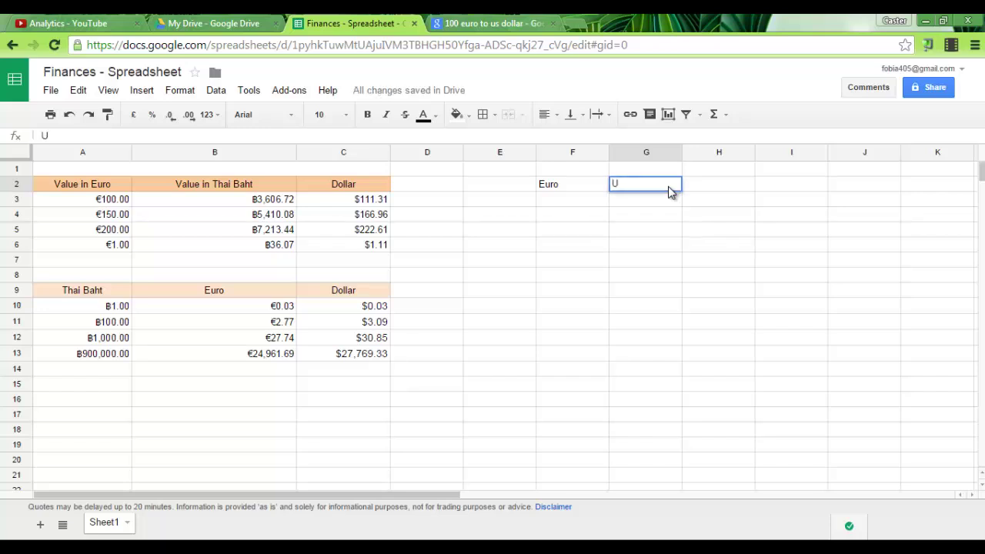
type("S Dollar")
left_click(721, 187)
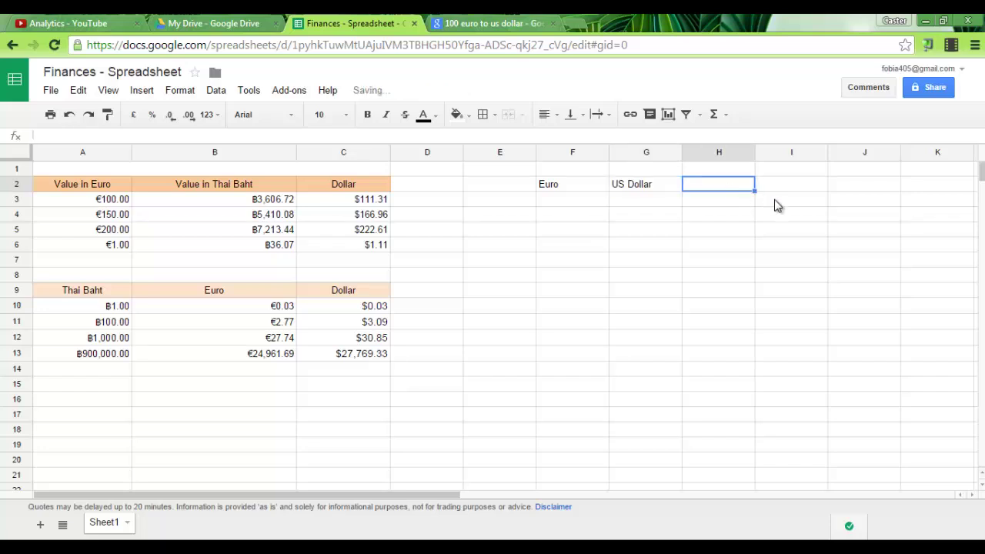
type("Thai Ba")
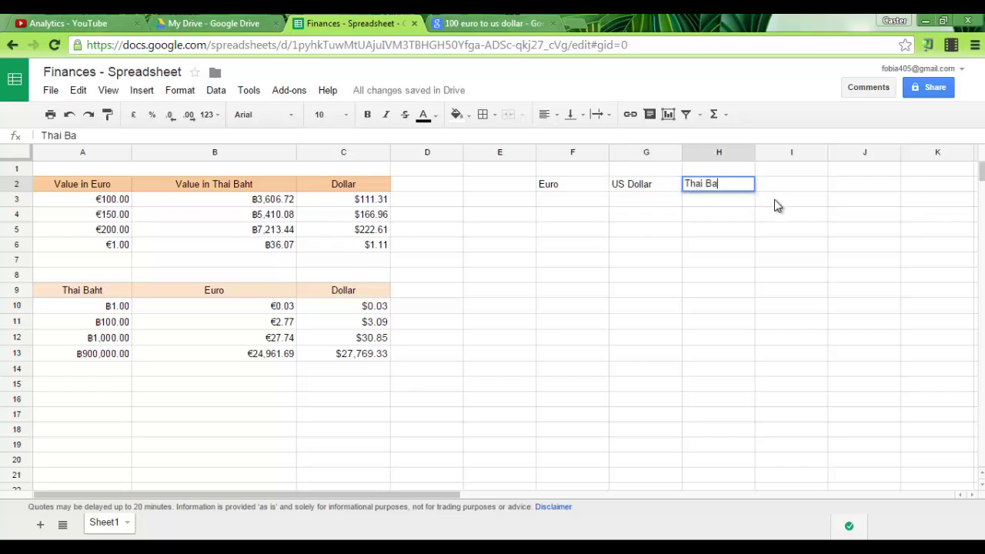
type("ht")
left_click(578, 211)
key("Down")
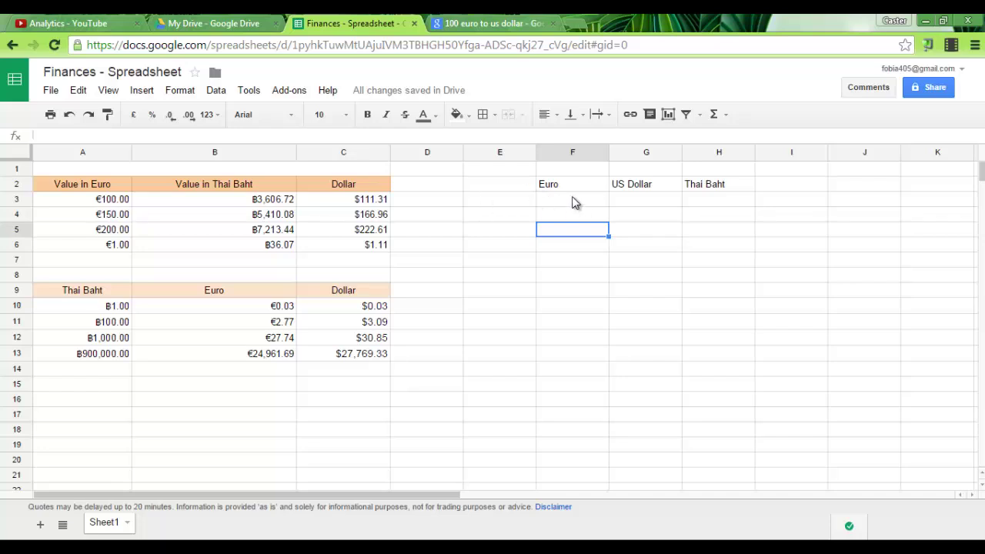
Step: Format cells F3:F6 as Euro currency
left_click_drag(576, 202, 574, 251)
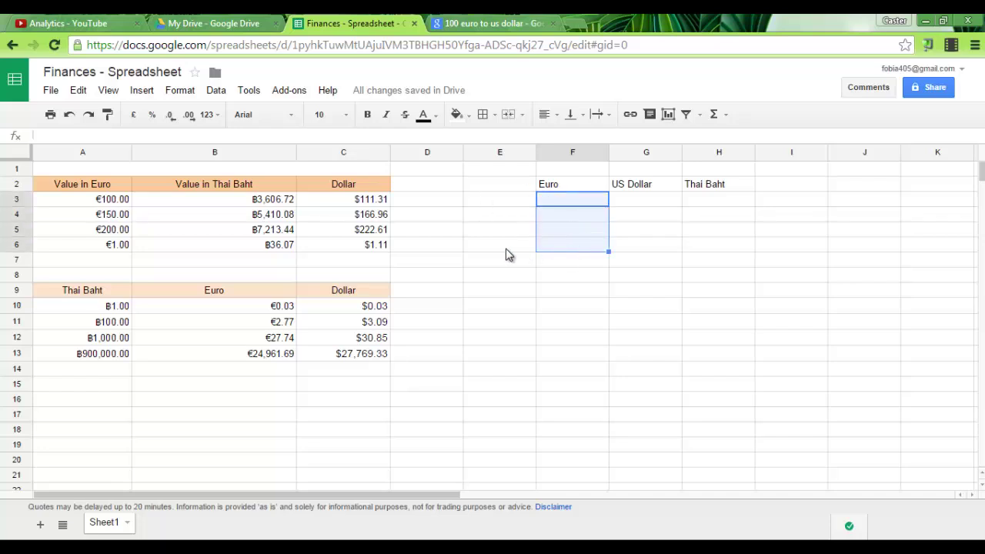
left_click(141, 90)
mouse_move(118, 89)
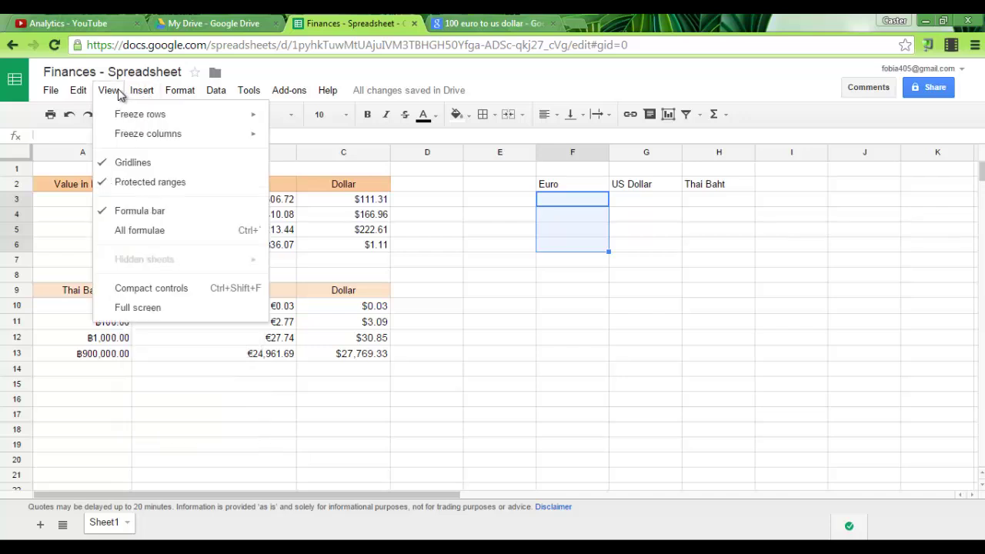
mouse_move(182, 93)
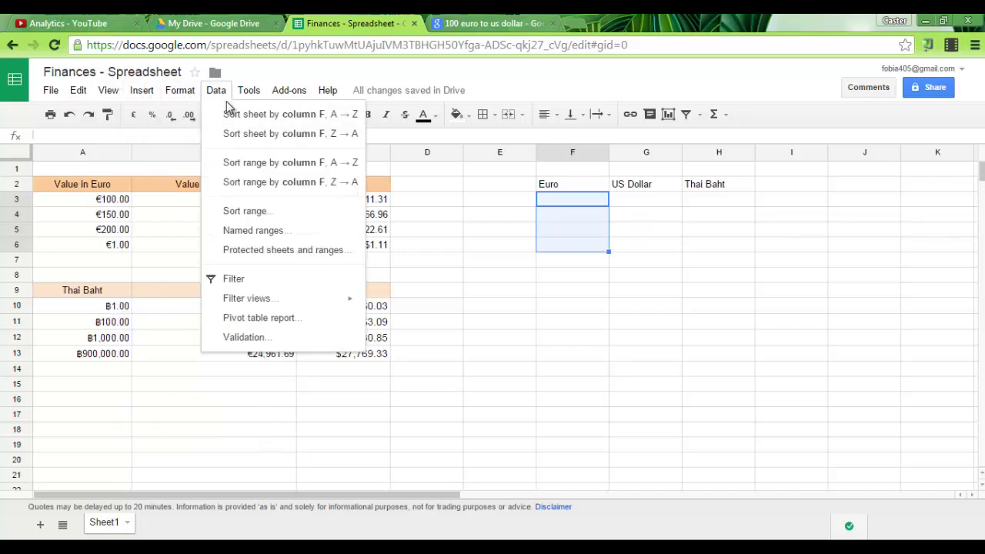
mouse_move(220, 120)
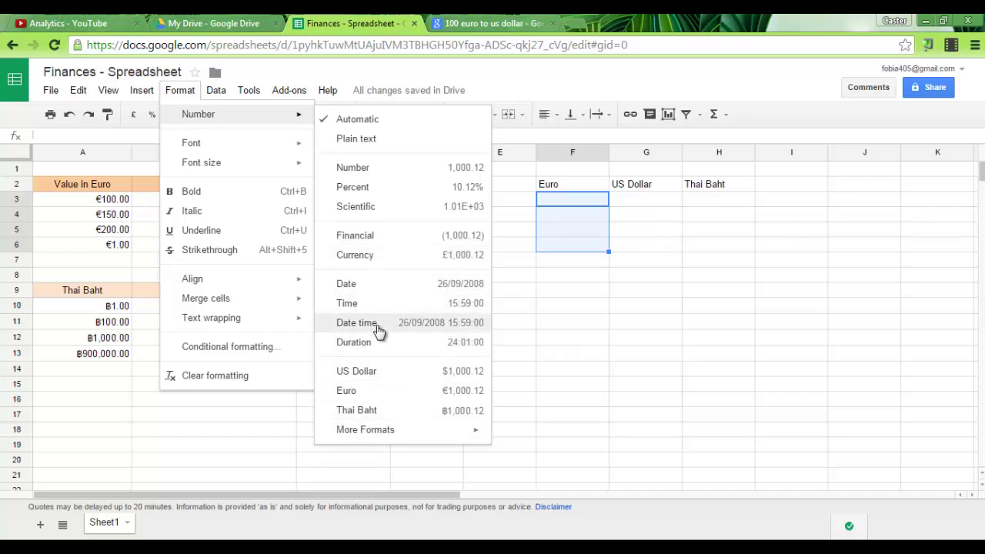
left_click(383, 396)
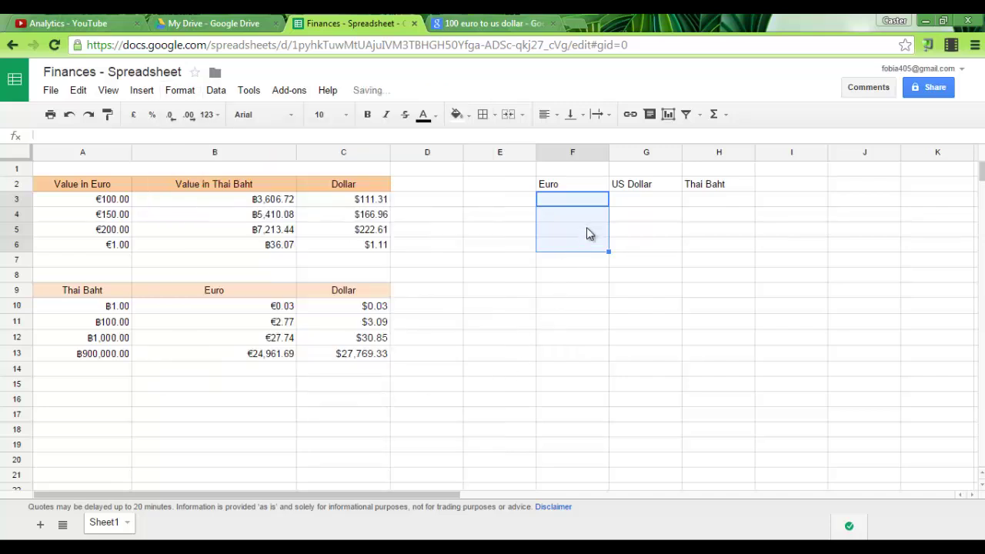
Step: Format cells G3:G6 as US Dollar currency
left_click(642, 203)
left_click_drag(636, 197, 631, 251)
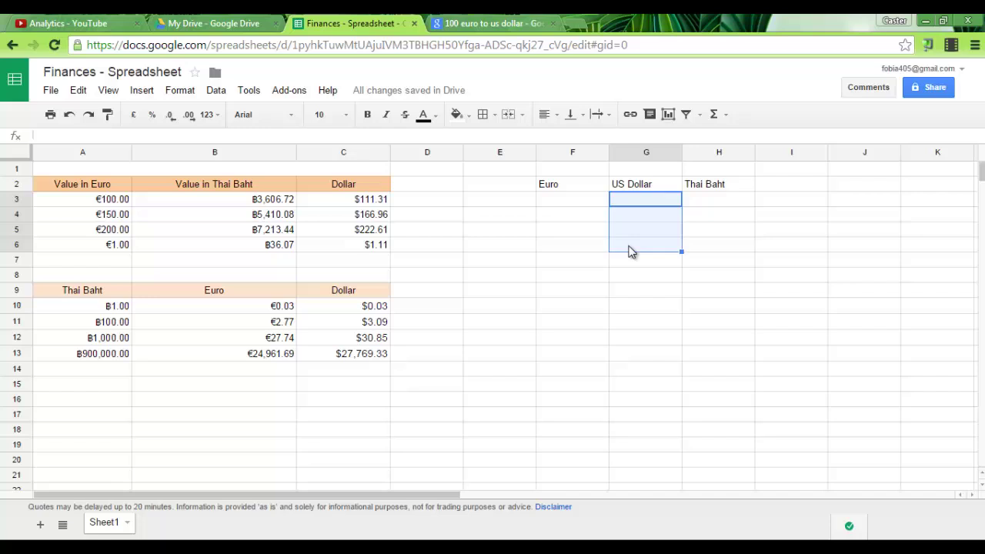
left_click(182, 93)
mouse_move(287, 115)
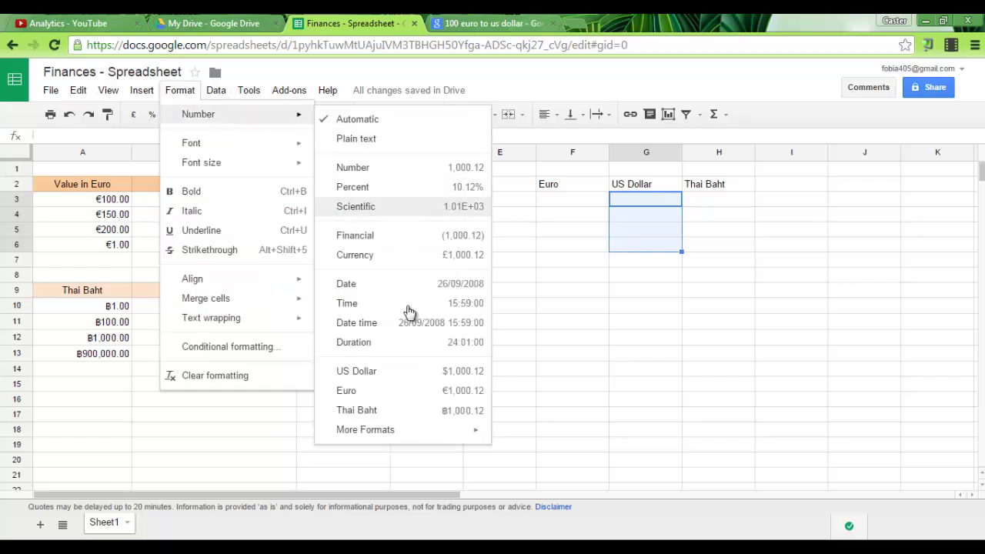
left_click(403, 375)
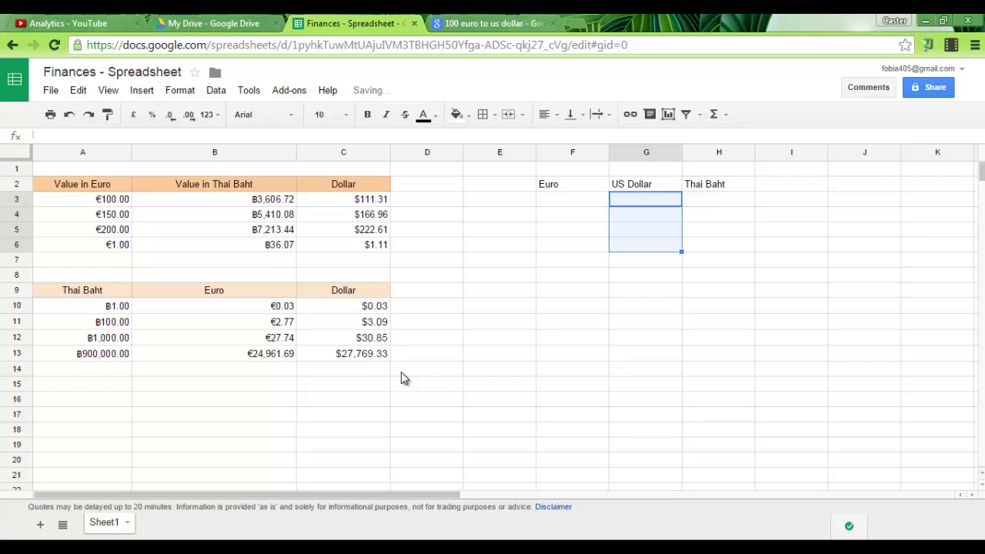
left_click_drag(718, 202, 715, 247)
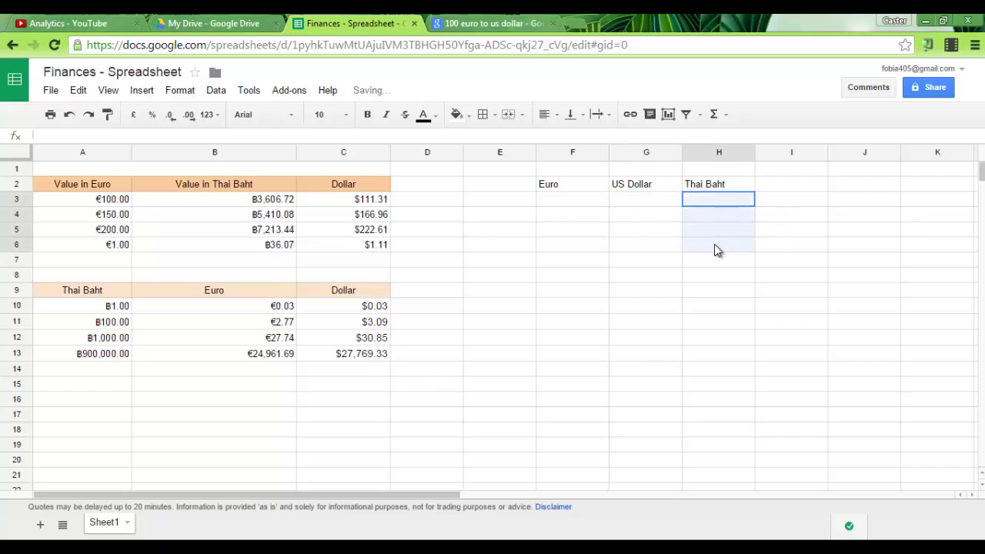
Step: Give H3:H6 the Thai Baht (฿) format from the More currencies list
left_click(182, 92)
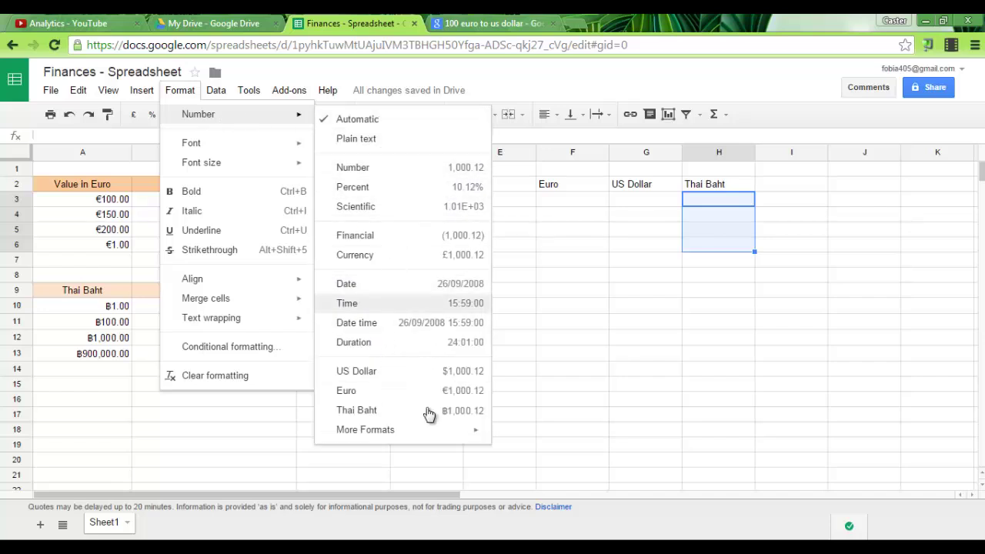
mouse_move(412, 441)
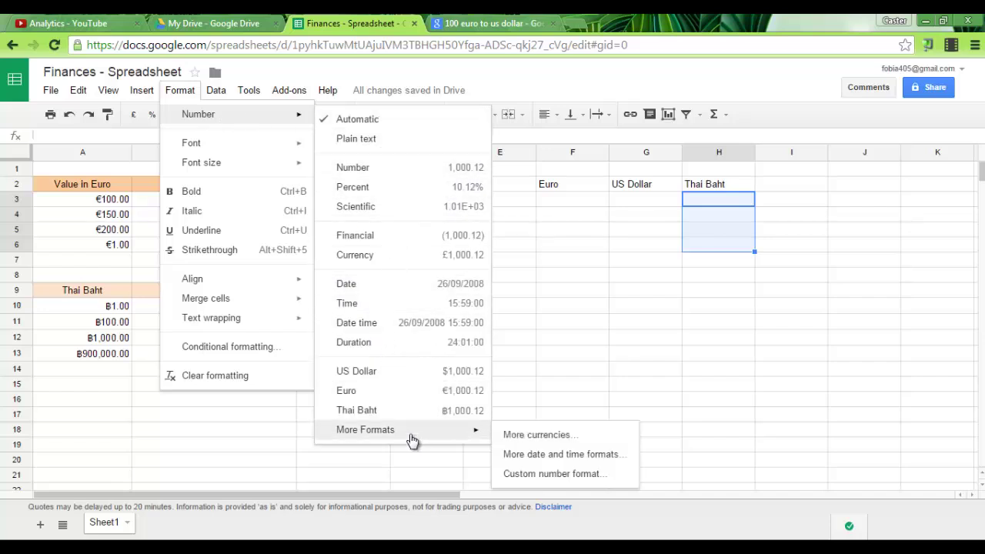
left_click(538, 434)
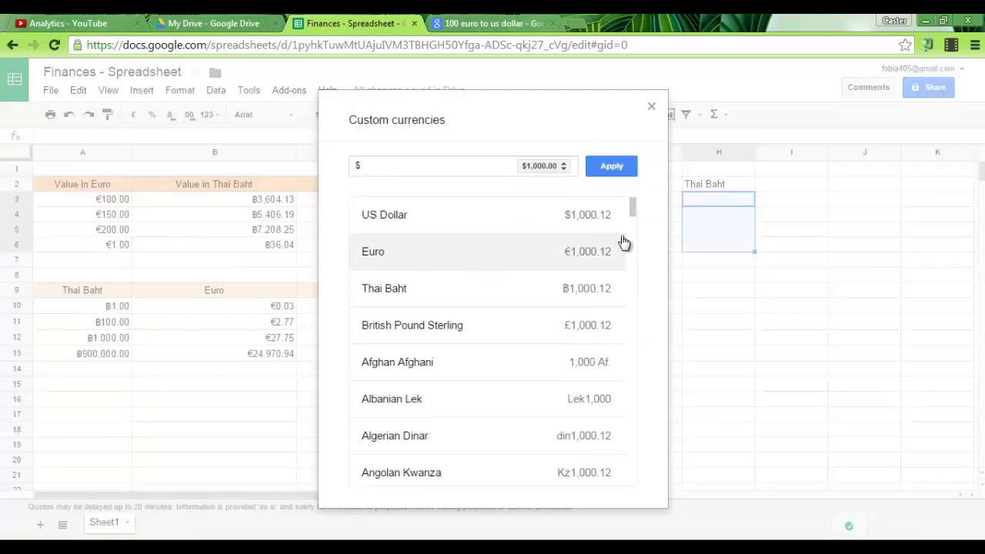
scroll(633, 231, "down", 2)
scroll(633, 238, "down", 20)
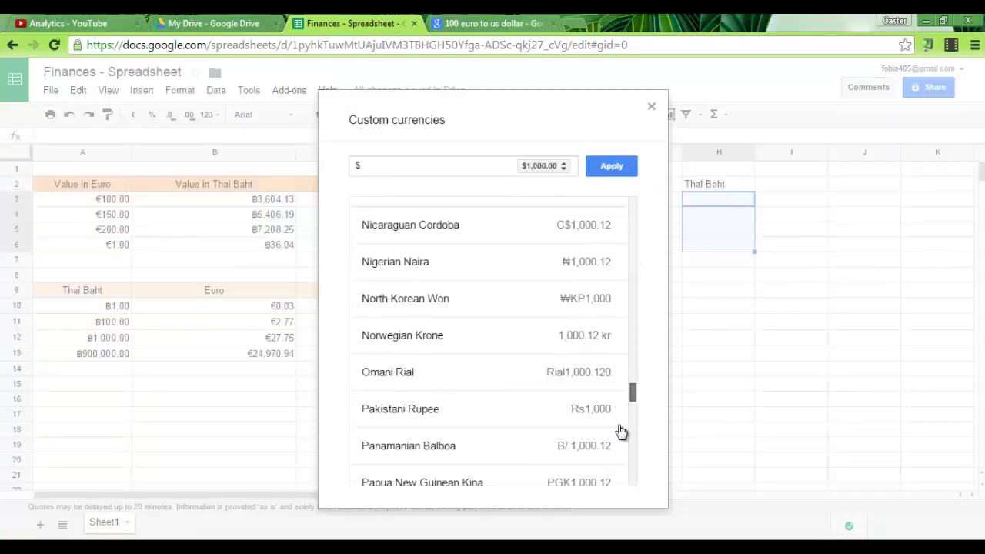
scroll(624, 235, "up", 20)
scroll(625, 223, "up", 15)
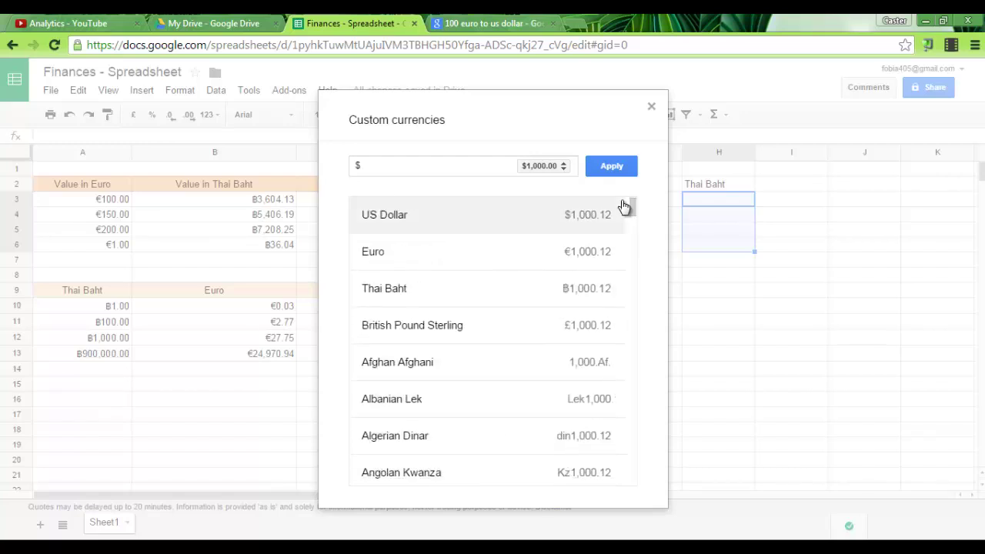
left_click(430, 293)
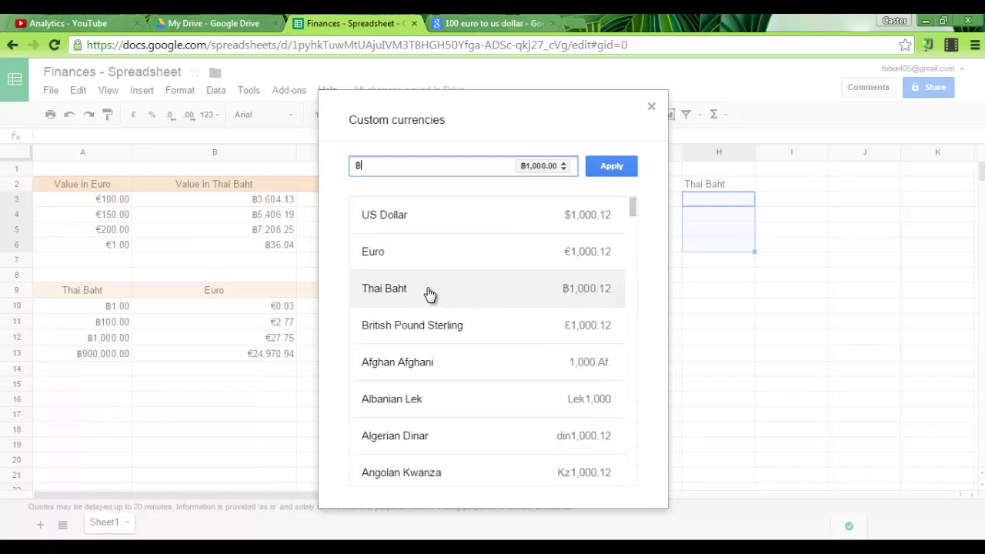
left_click(613, 166)
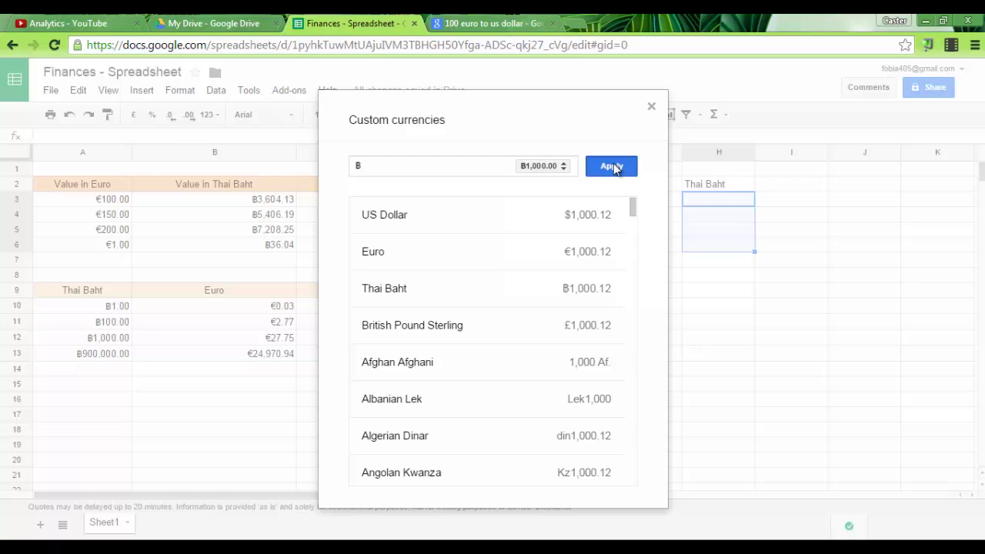
left_click(586, 276)
Step: Enter the Euro amounts 10, 20, 30 and 40 in F3:F6
left_click(570, 205)
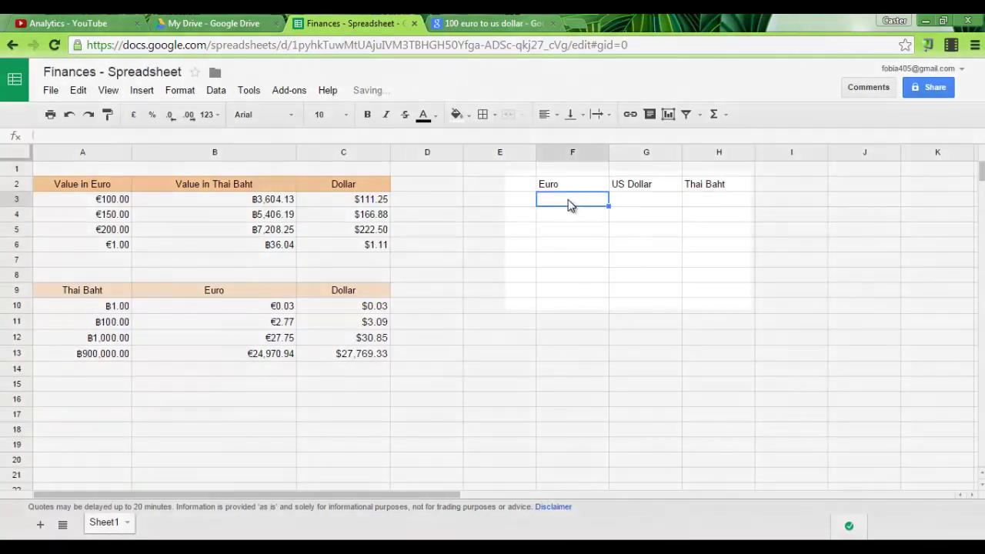
type("1")
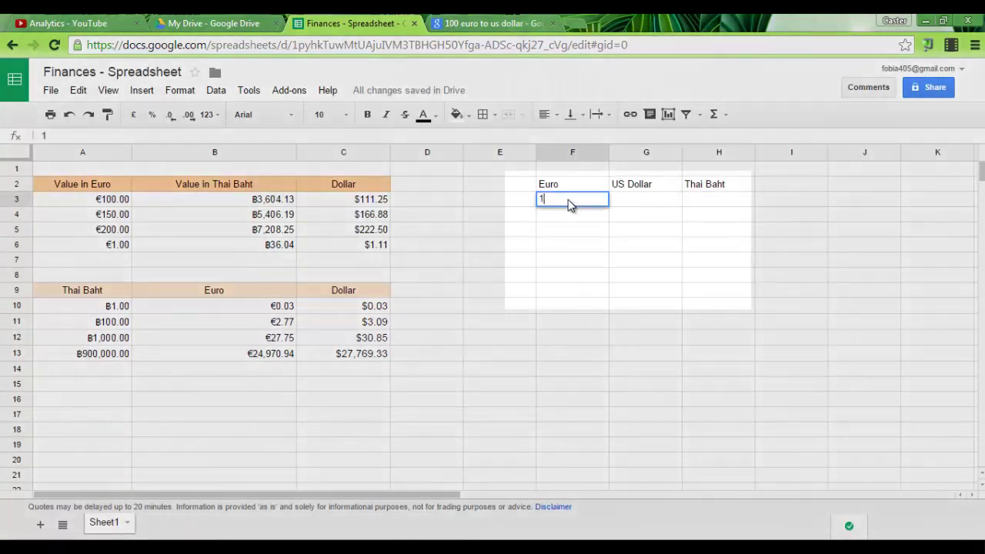
type("0")
key("Return")
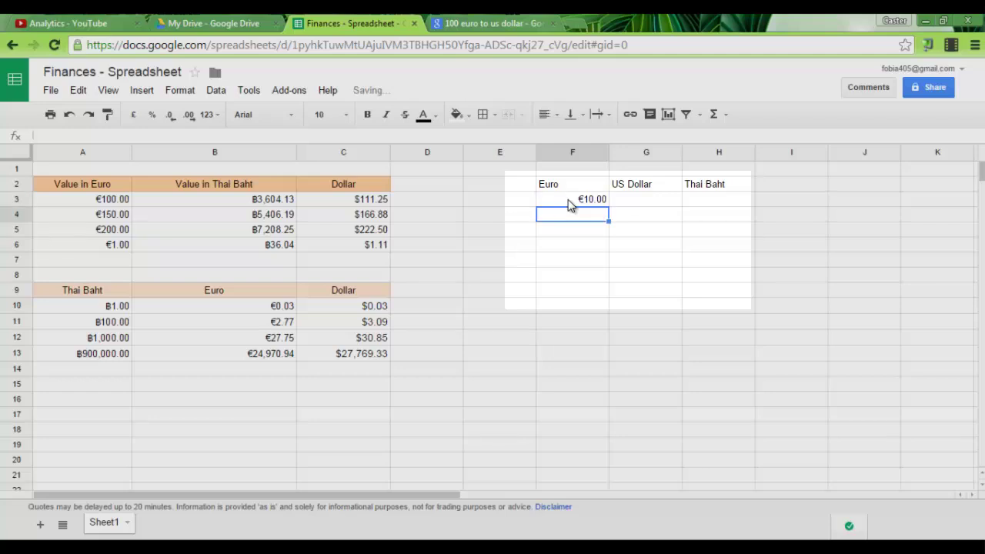
type("20")
key("Return")
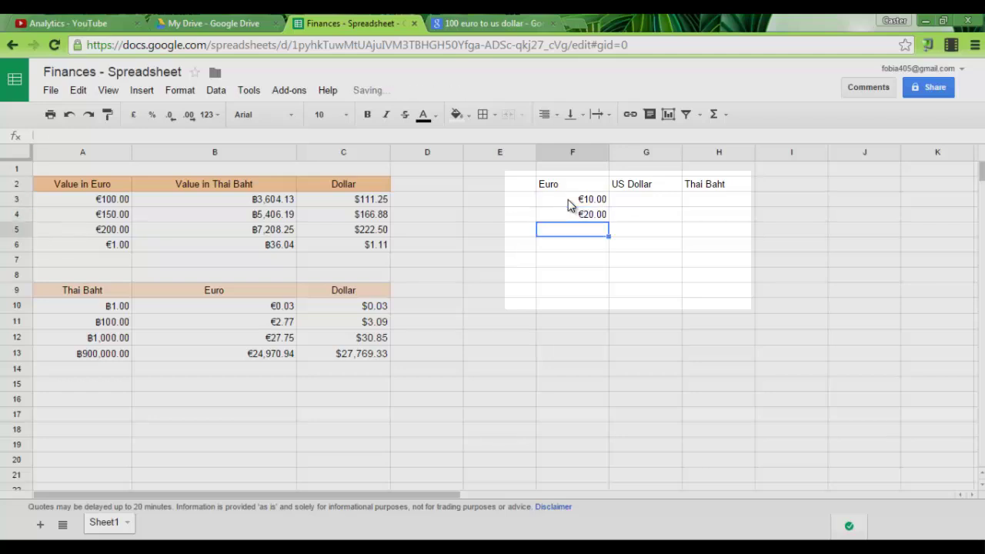
type("30")
key("Return")
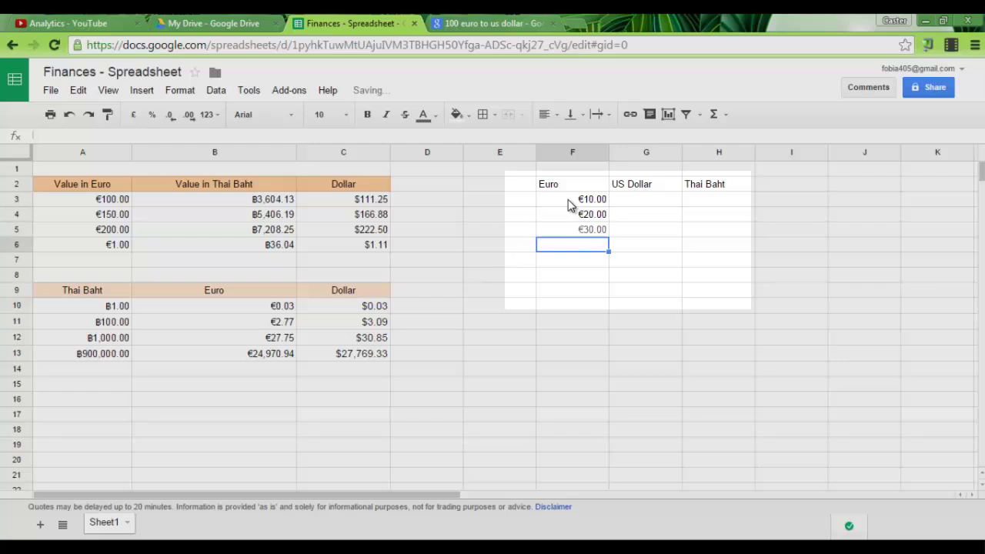
type("40")
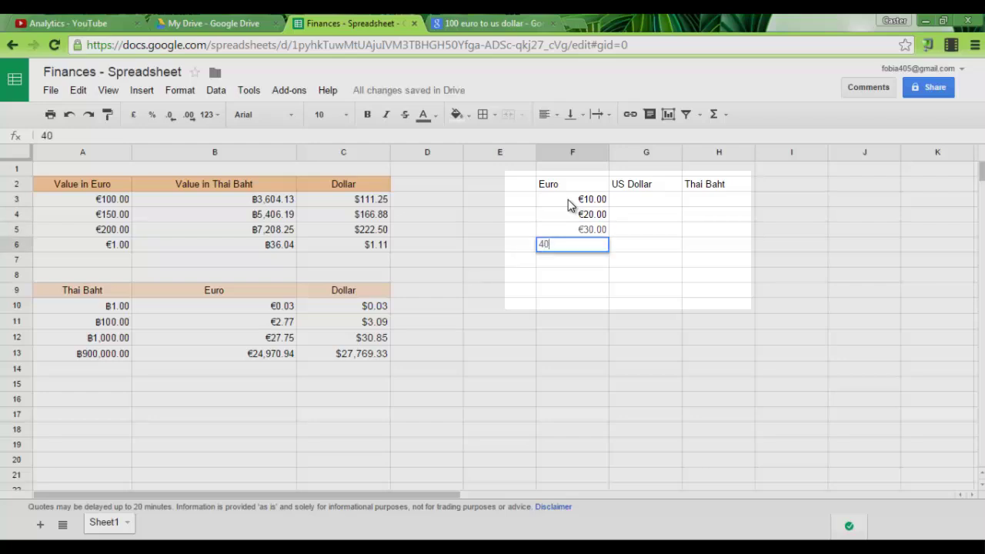
key("Return")
left_click(621, 324)
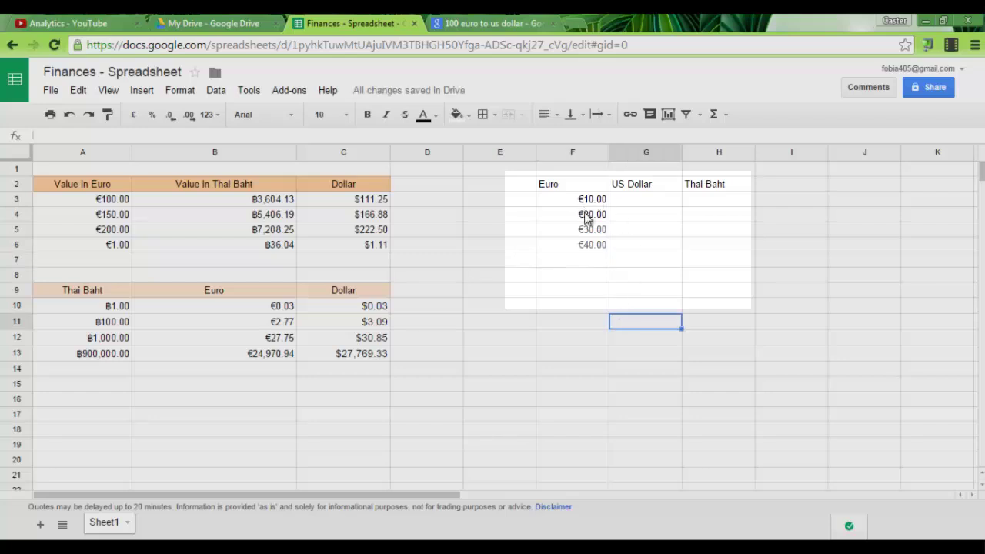
left_click(633, 203)
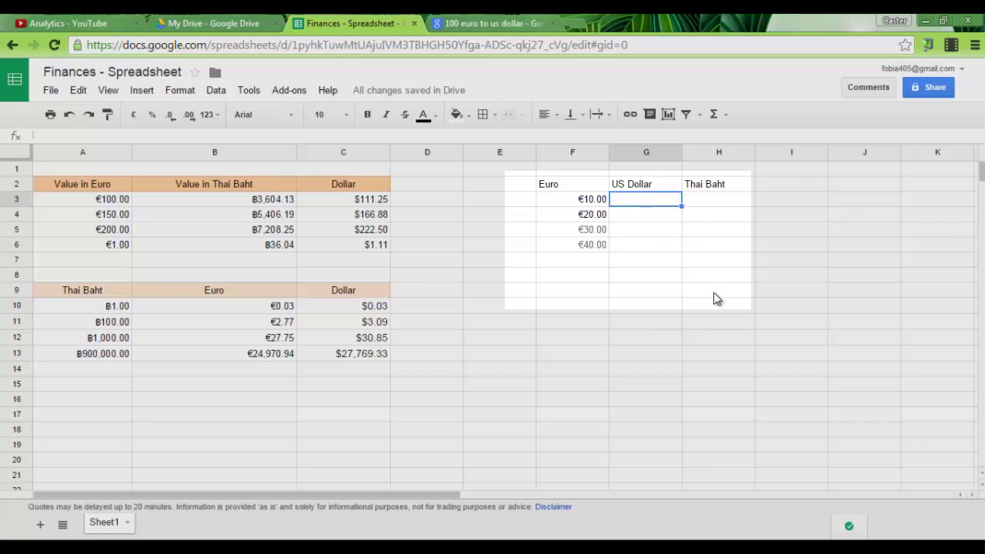
type("20")
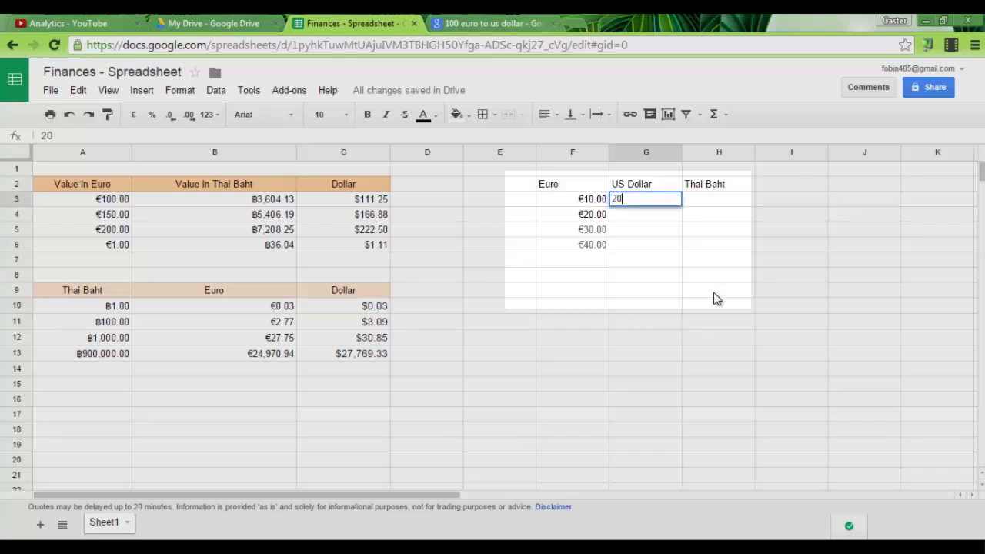
left_click(677, 328)
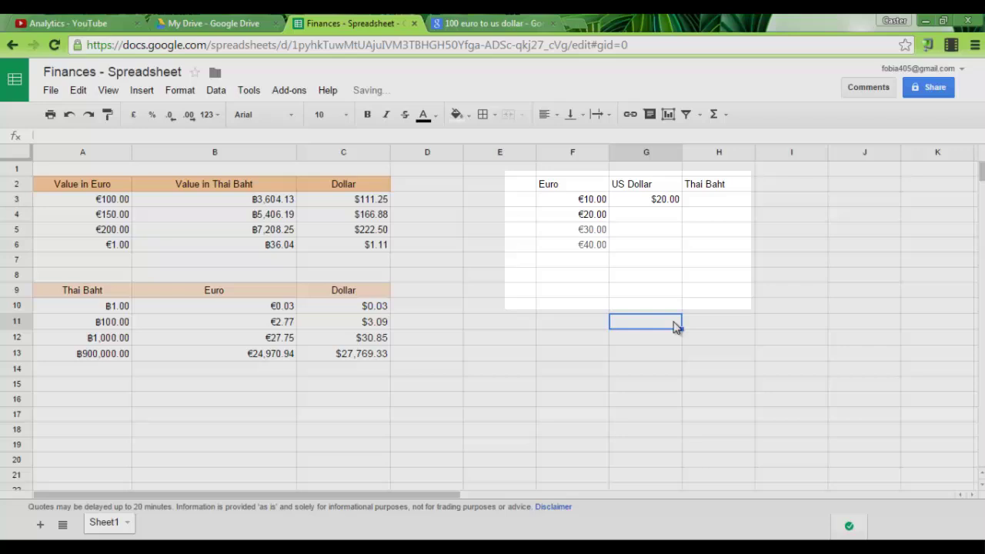
left_click(662, 205)
key("Delete")
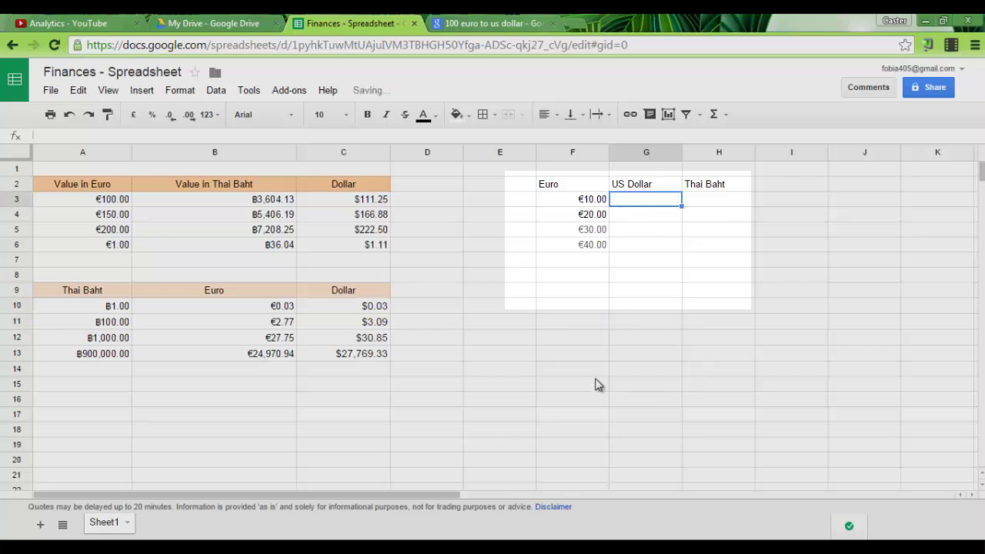
left_click(531, 355)
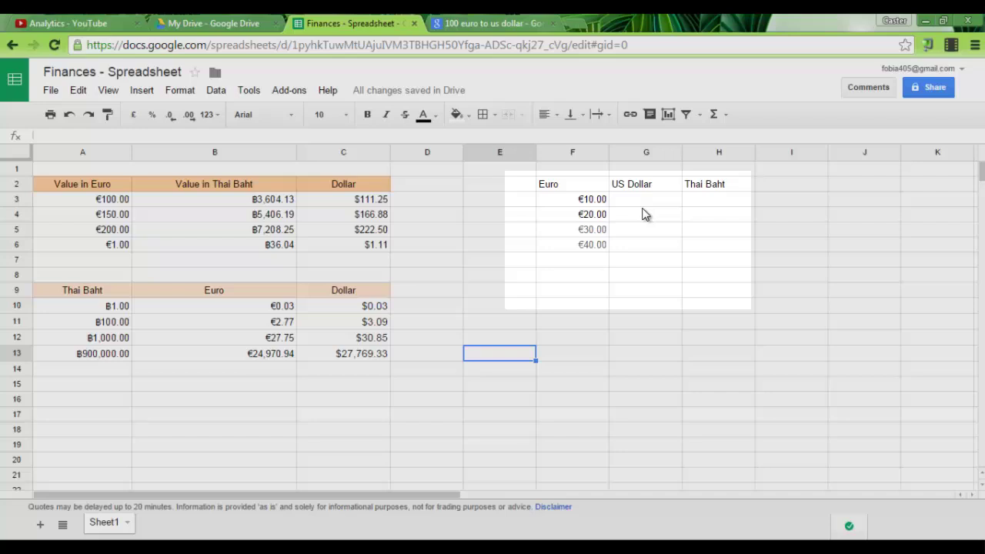
left_click(597, 203)
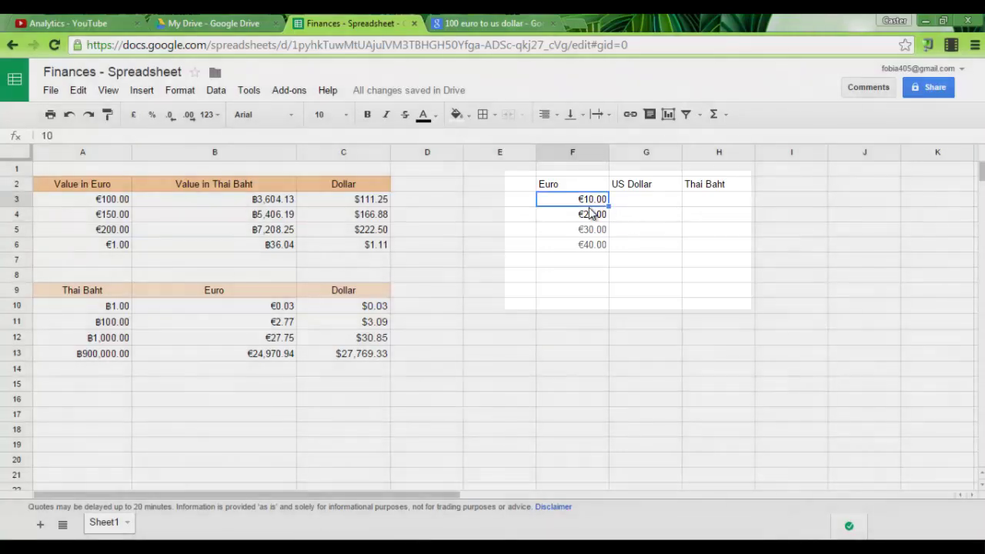
Step: Put =GoogleFinance("CURRENCY:EURUSD") in G3, changing the pasted THB code to USD, to show $1.11
left_click(650, 201)
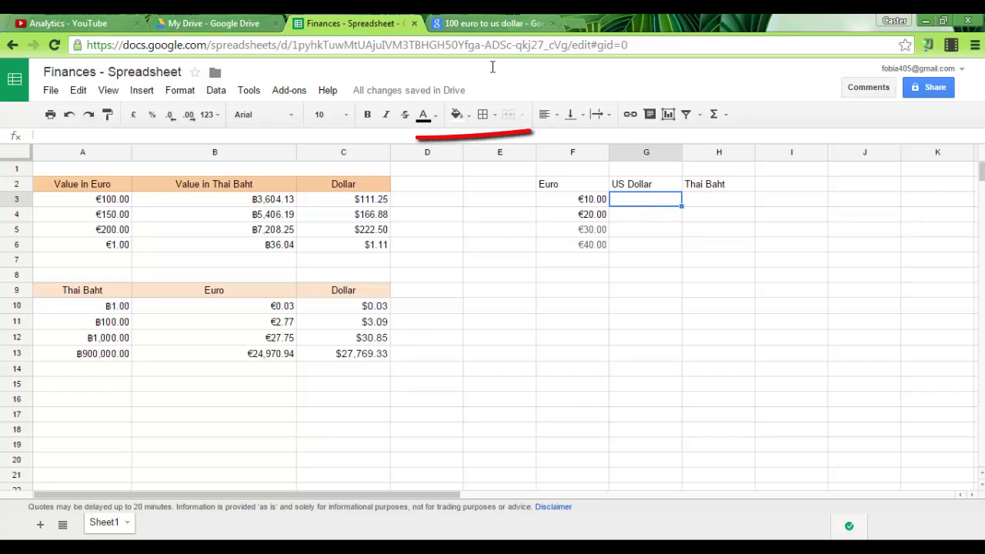
left_click(70, 135)
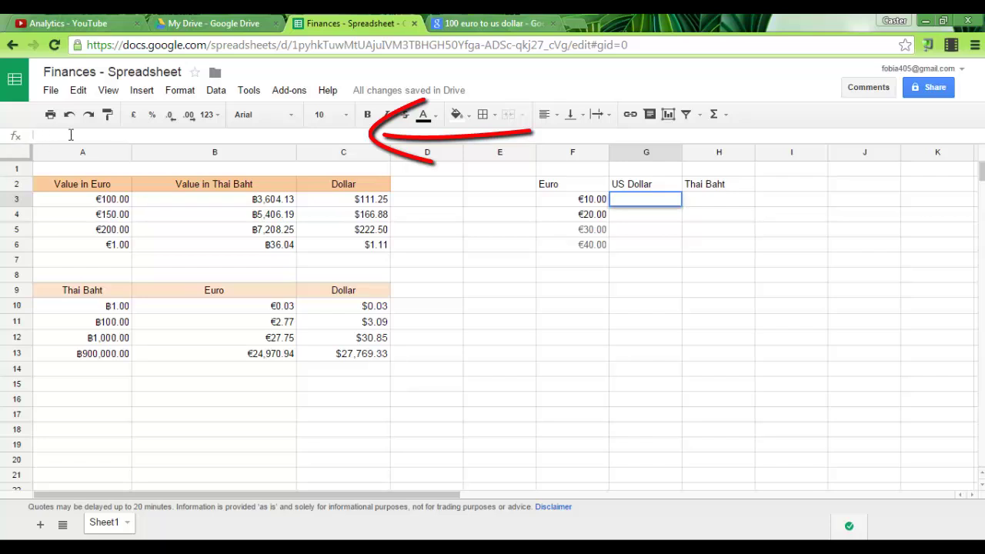
type("=")
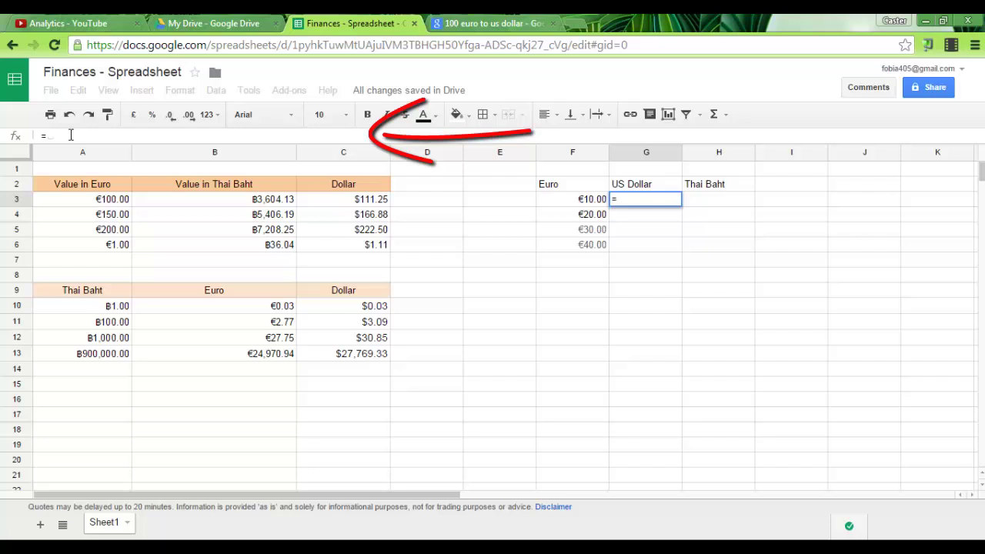
type("GoogleFinance(\"CURRENCY:EURTHB\")")
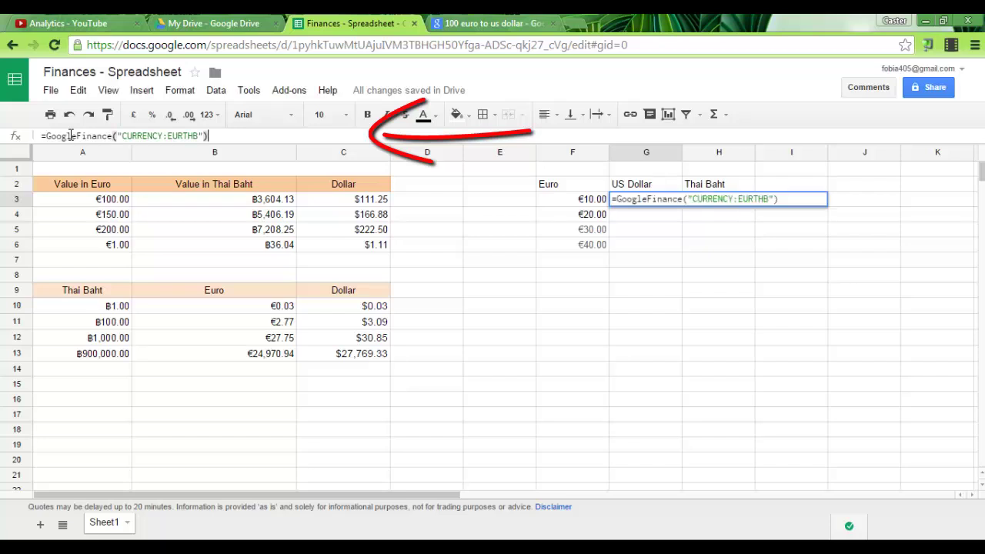
left_click(110, 135)
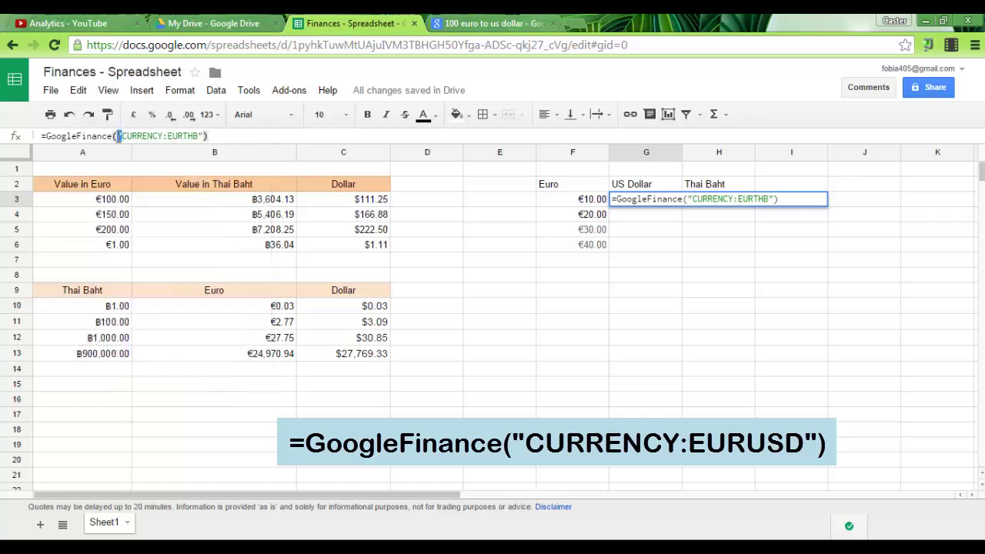
left_click(119, 136)
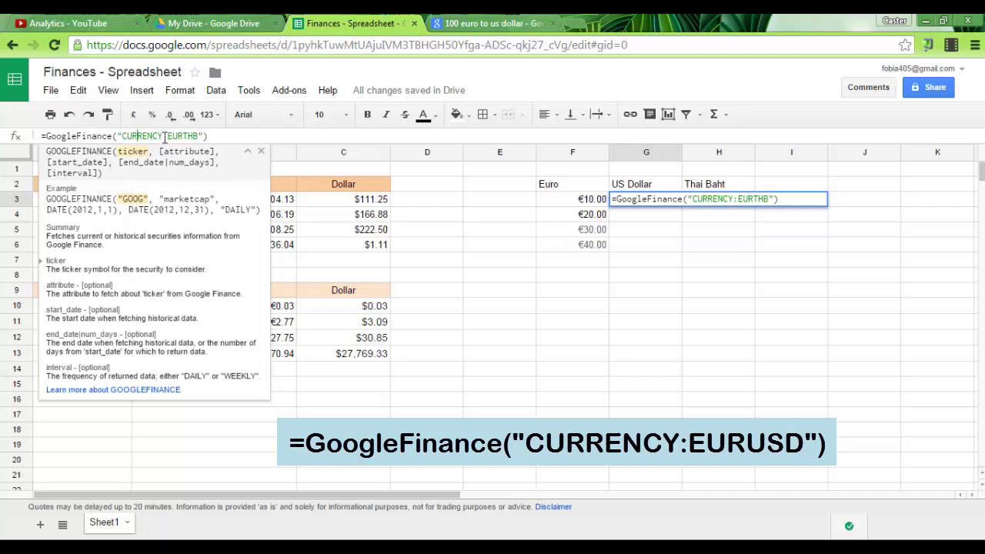
left_click_drag(167, 135, 190, 136)
type("USD")
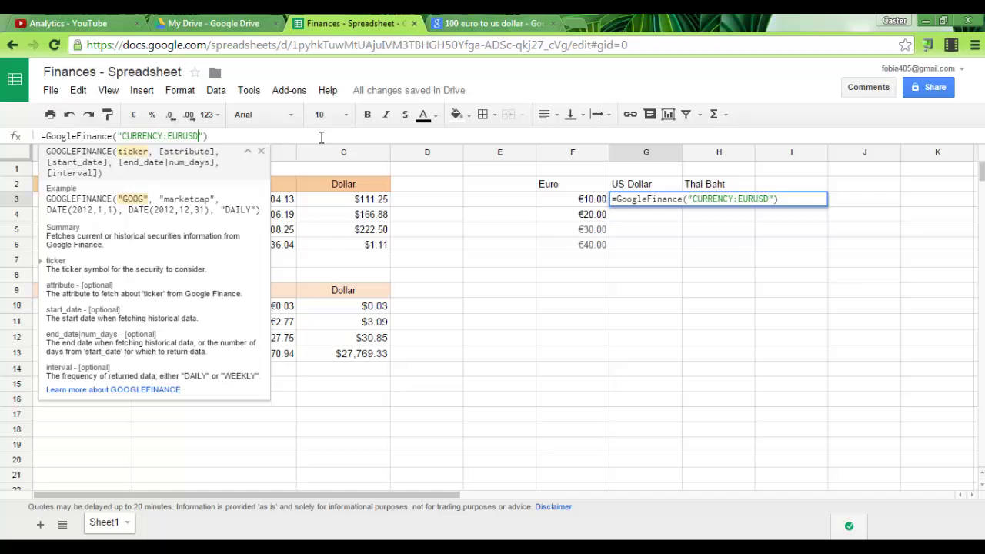
left_click(624, 278)
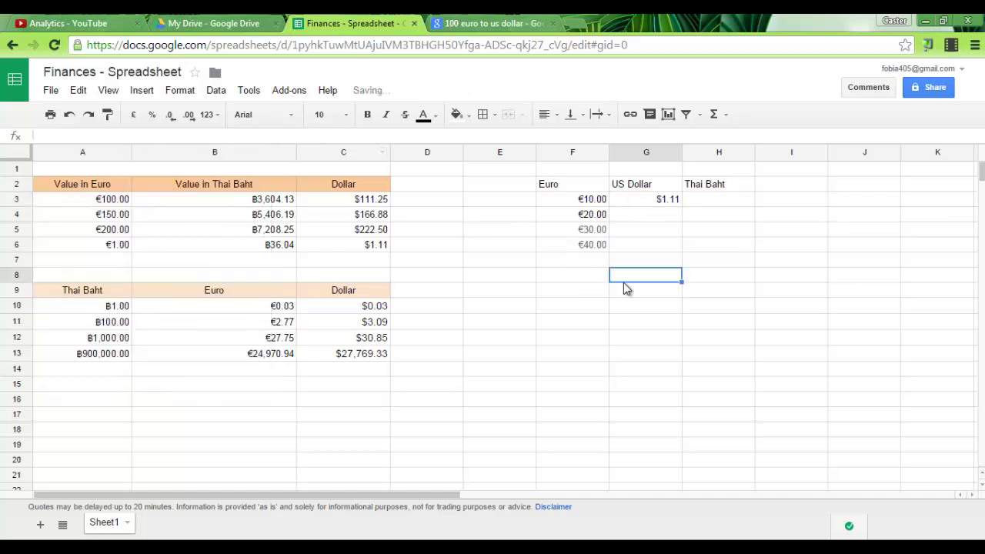
Step: Change G3 to =F3*GoogleFinance("CURRENCY:EURUSD") so it shows $11.13
left_click(668, 201)
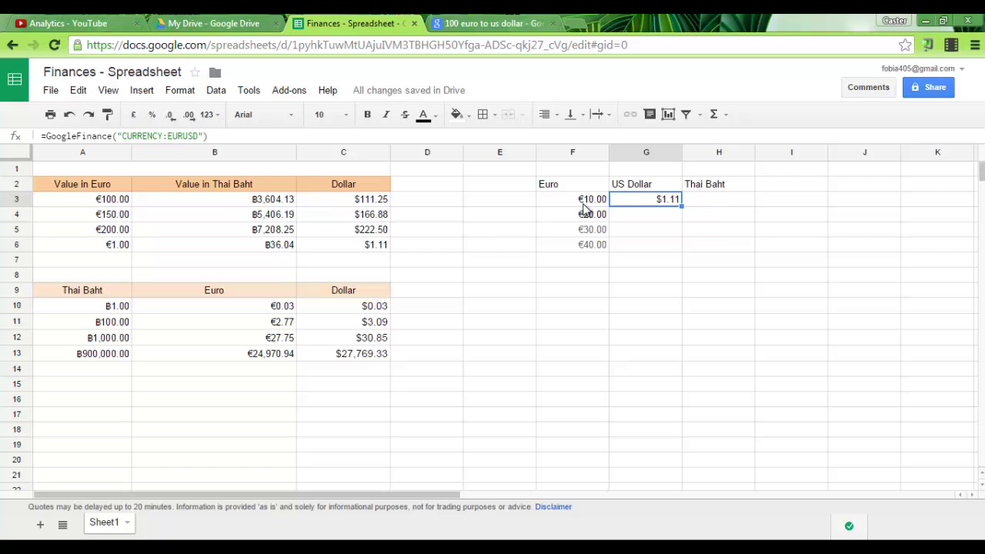
left_click(48, 136)
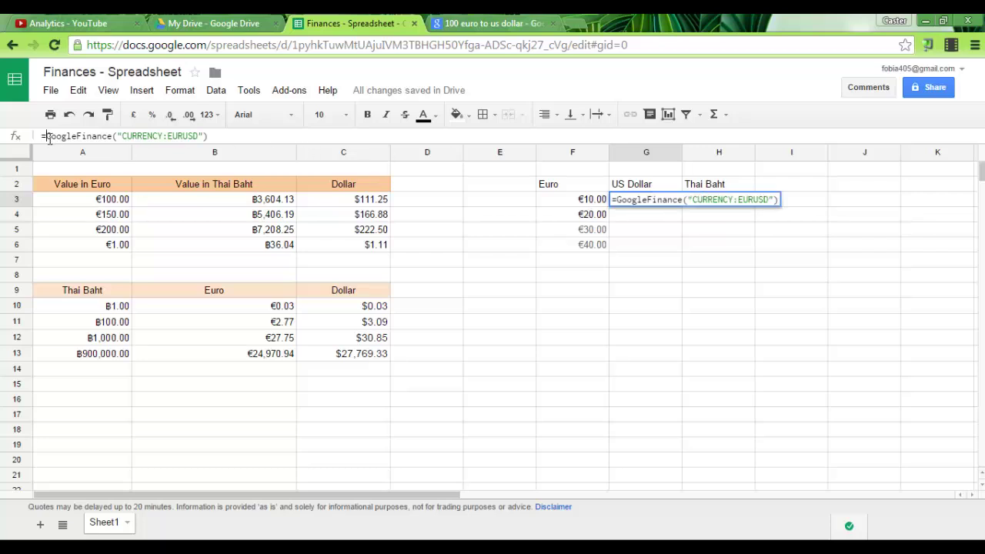
type("F3")
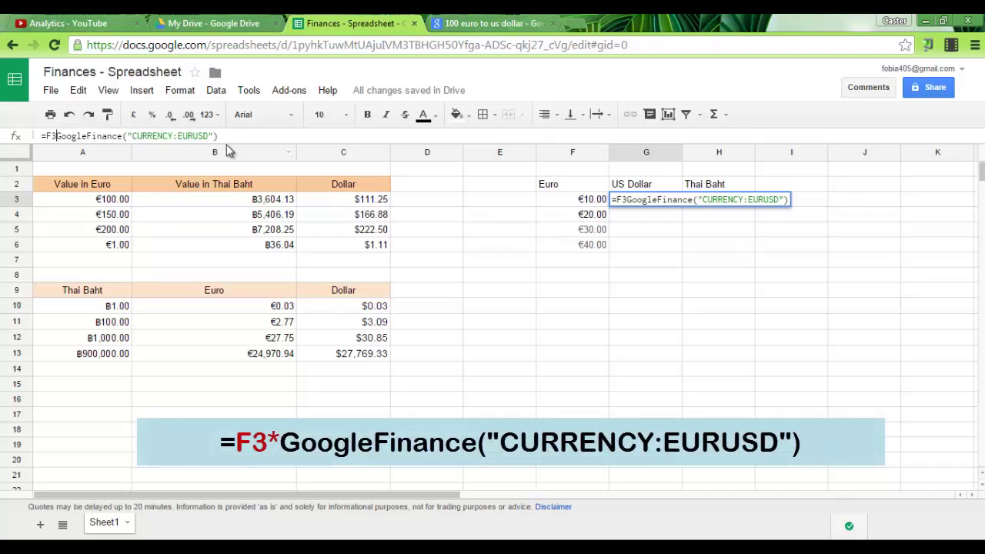
type("*")
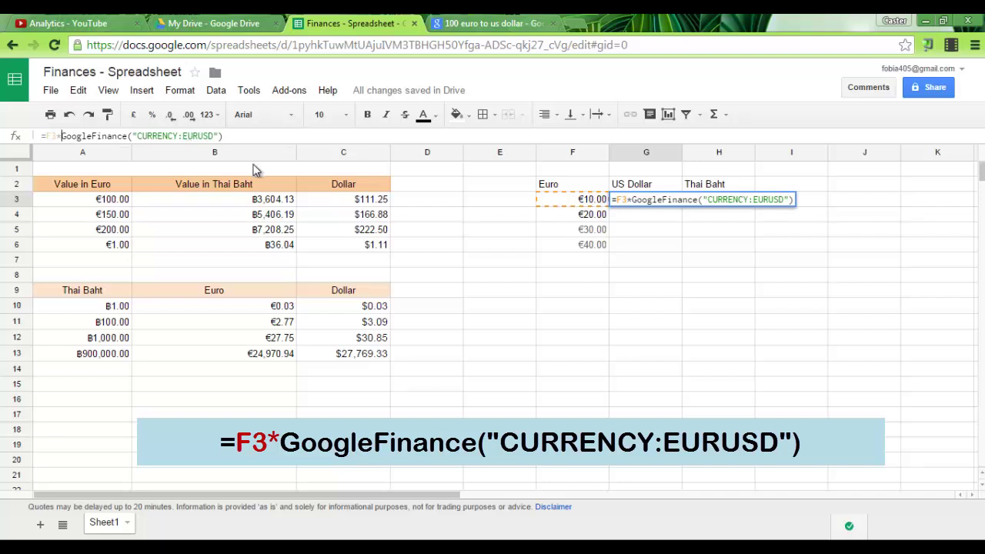
key("Return")
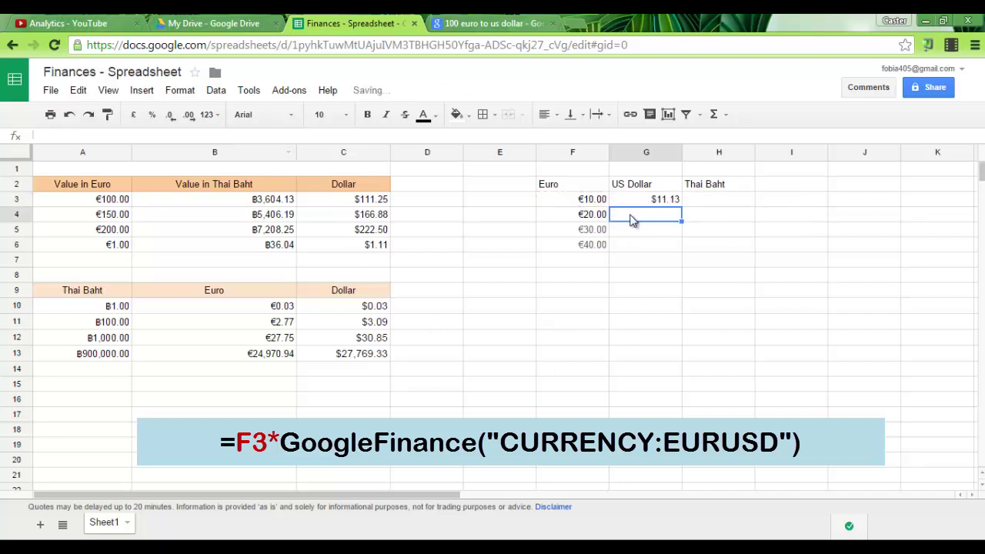
Step: Copy the dollar formula from G3 into G4, showing $22.25
left_click(649, 202)
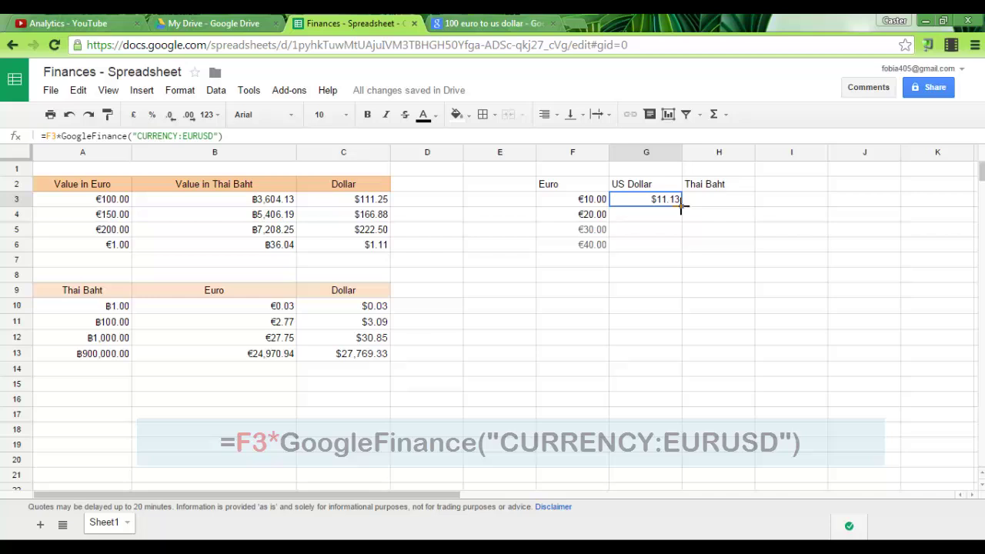
left_click_drag(681, 205, 679, 223)
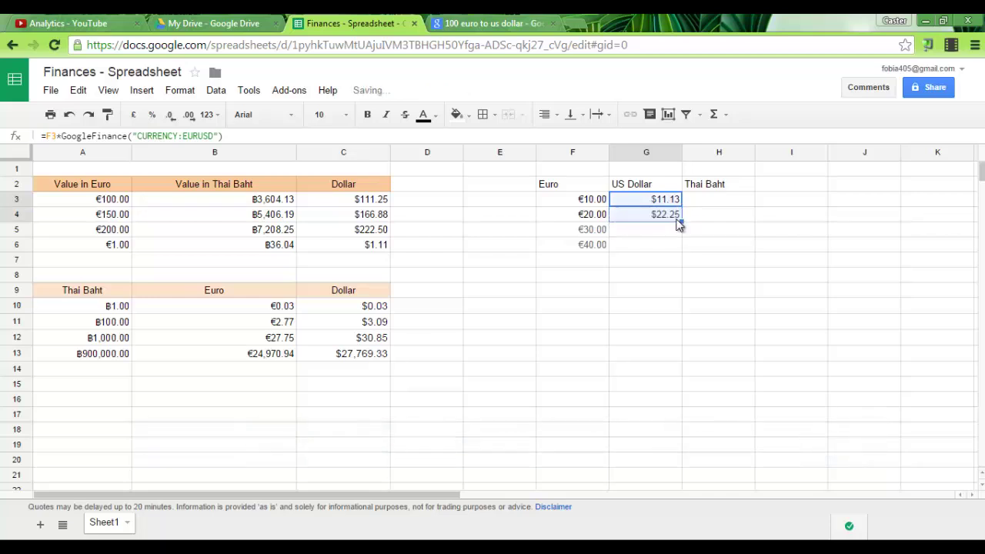
left_click(597, 262)
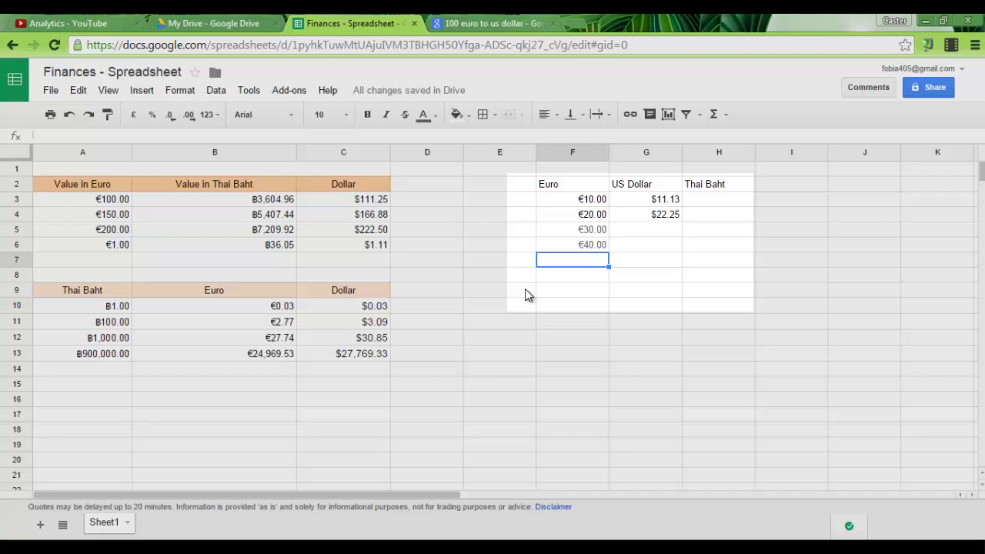
left_click(659, 247)
Step: Extend the dollar formula from G4 down to G6, giving $33.38 and $44.50
left_click(674, 216)
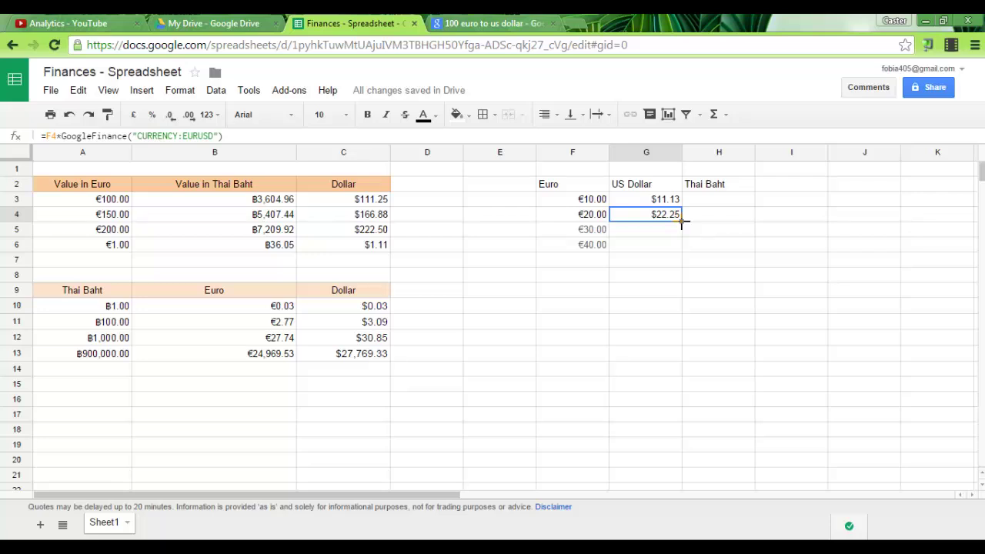
left_click_drag(681, 222, 682, 252)
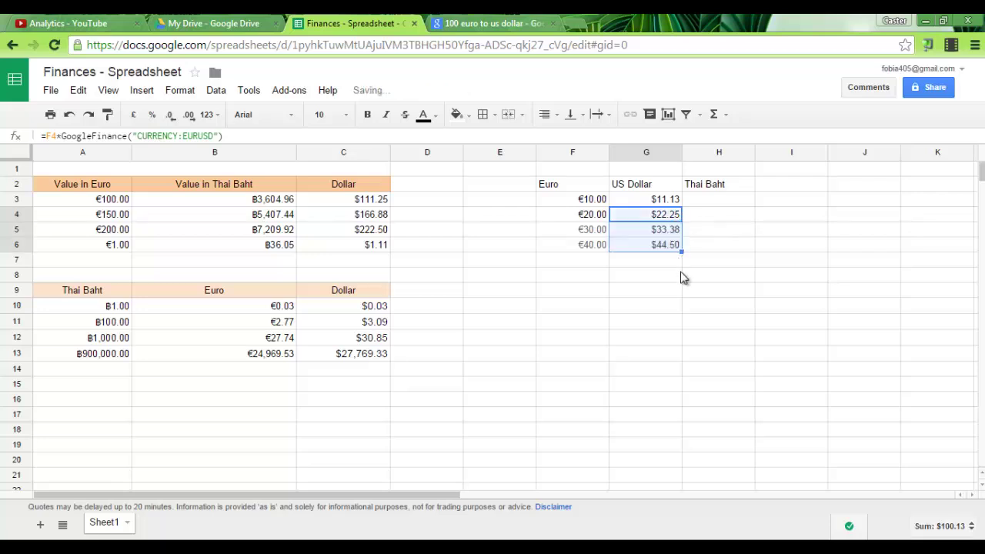
left_click(706, 204)
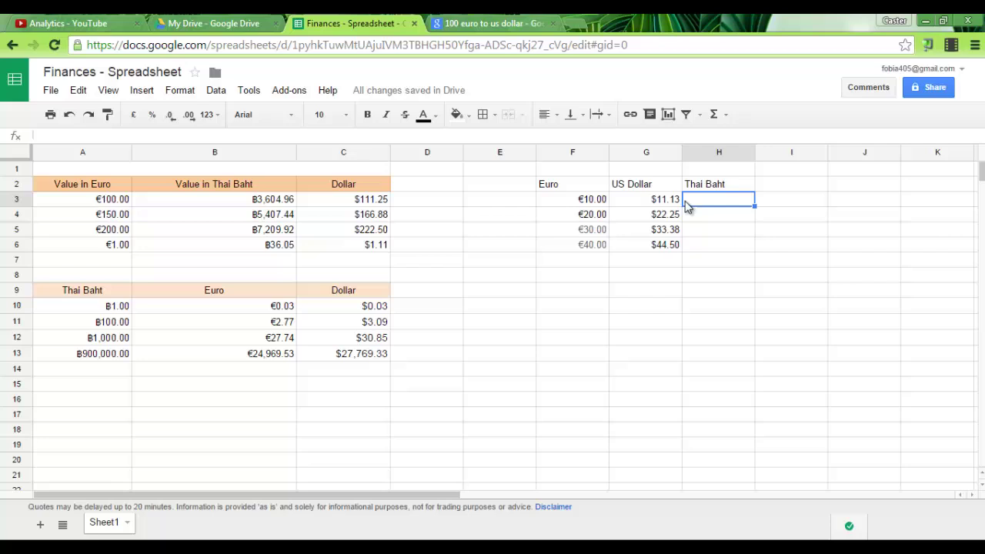
Step: Enter =F3*GoogleFinance("CURRENCY:EURTHB") in H3 to show ฿360.50, and drag it down toward H6
left_click(347, 140)
type("GoogleFinance(\"CURRENCY:EURTHB\")")
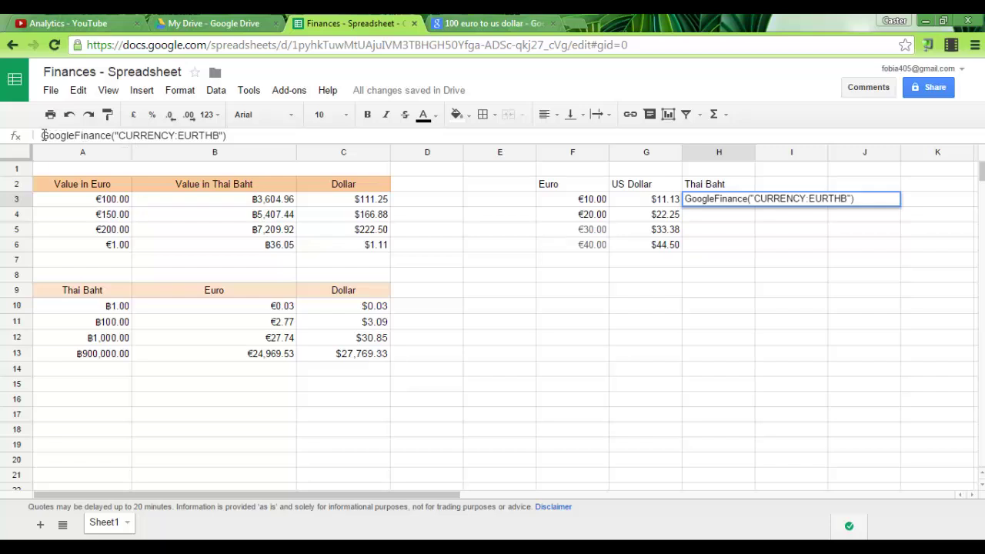
type("=")
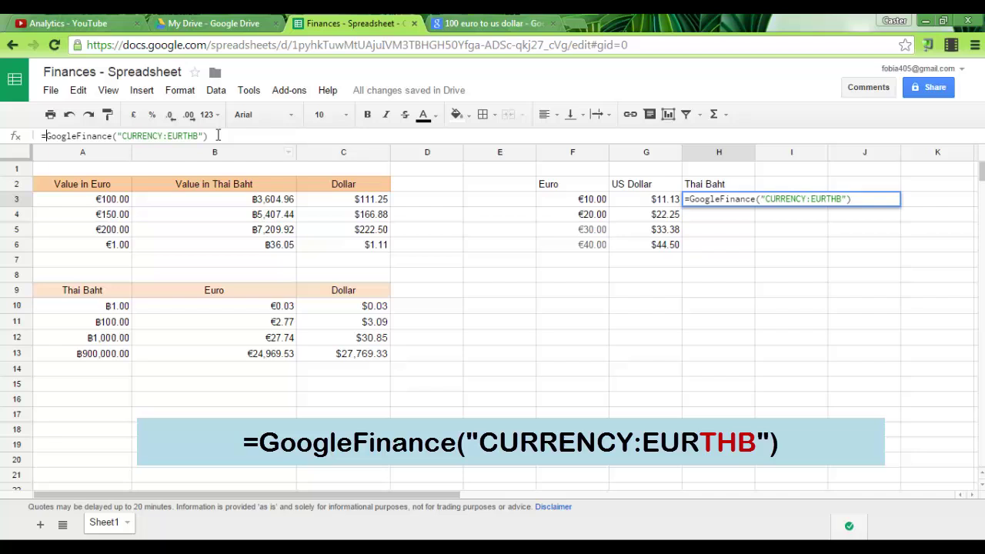
left_click(183, 136)
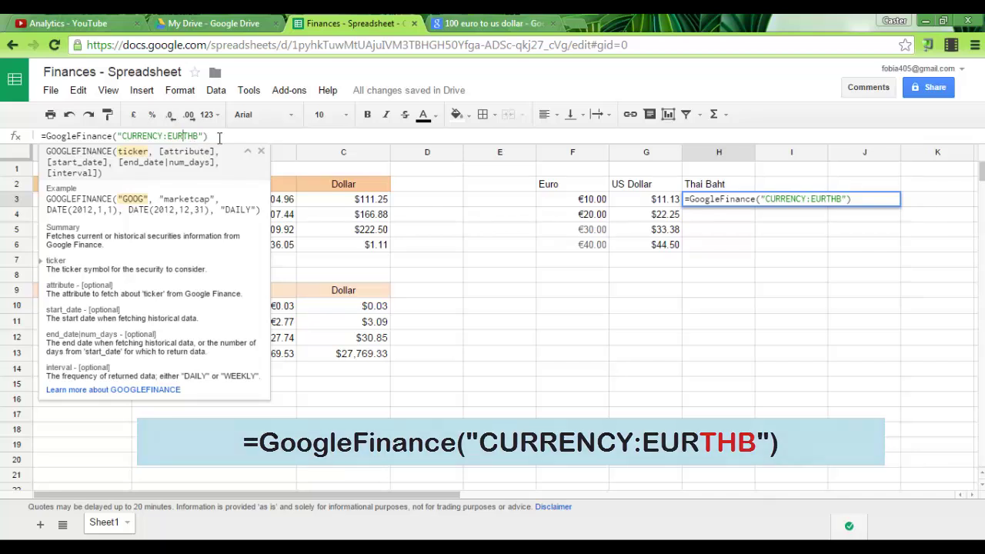
left_click(219, 137)
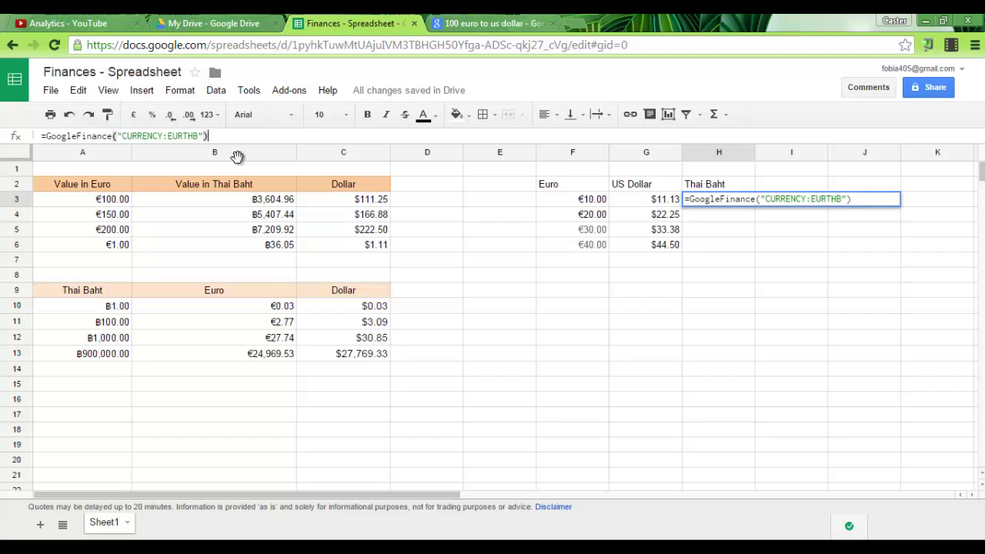
left_click(46, 136)
type("F")
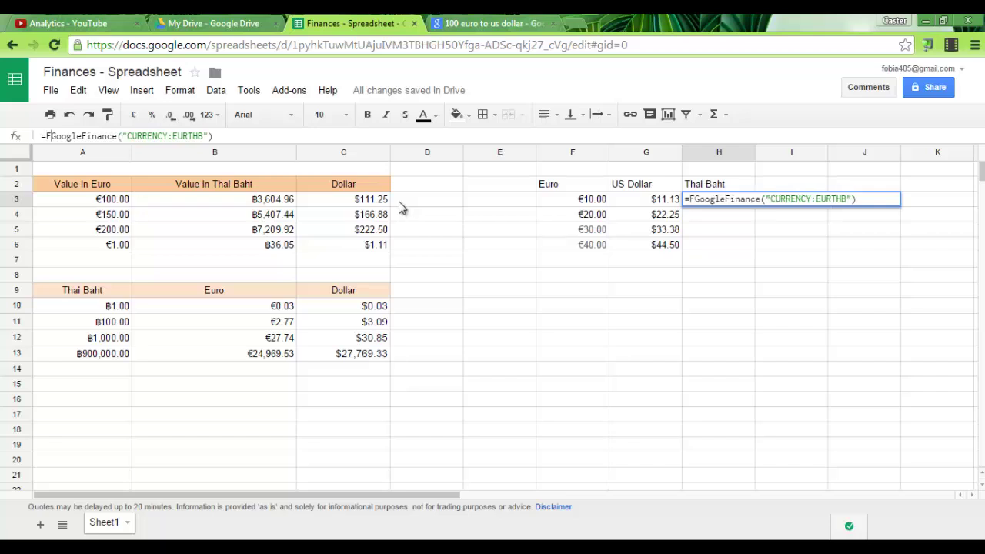
type("3*")
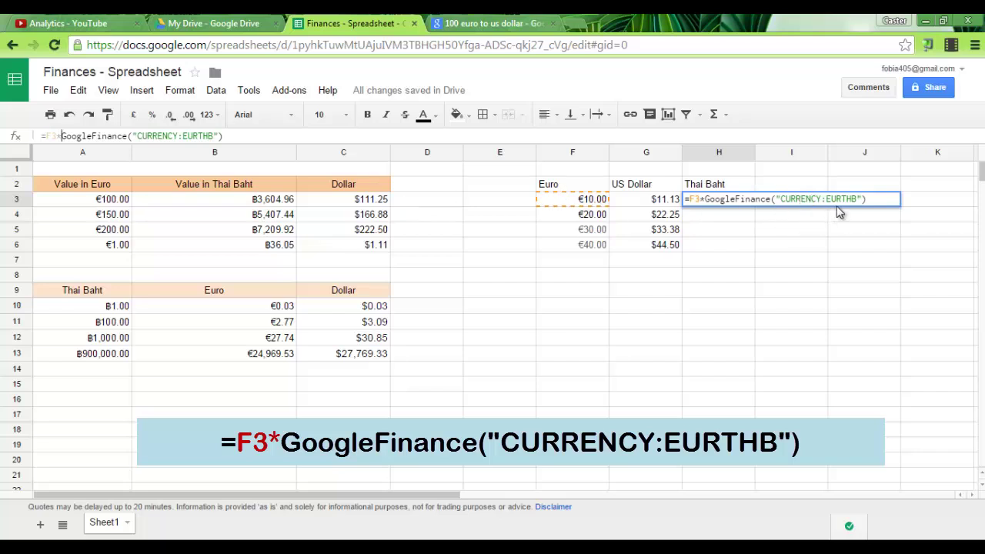
key("Return")
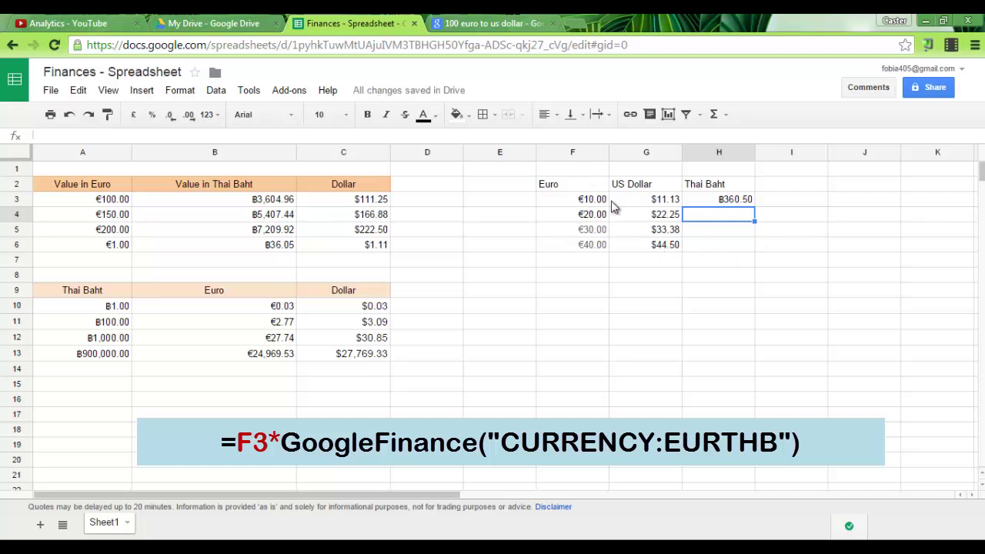
left_click(745, 201)
left_click_drag(756, 205, 754, 246)
Step: Finish filling H4:H6 with the baht formula: ฿720.99, ฿1,081.49 and ฿1,441.98
left_click(749, 278)
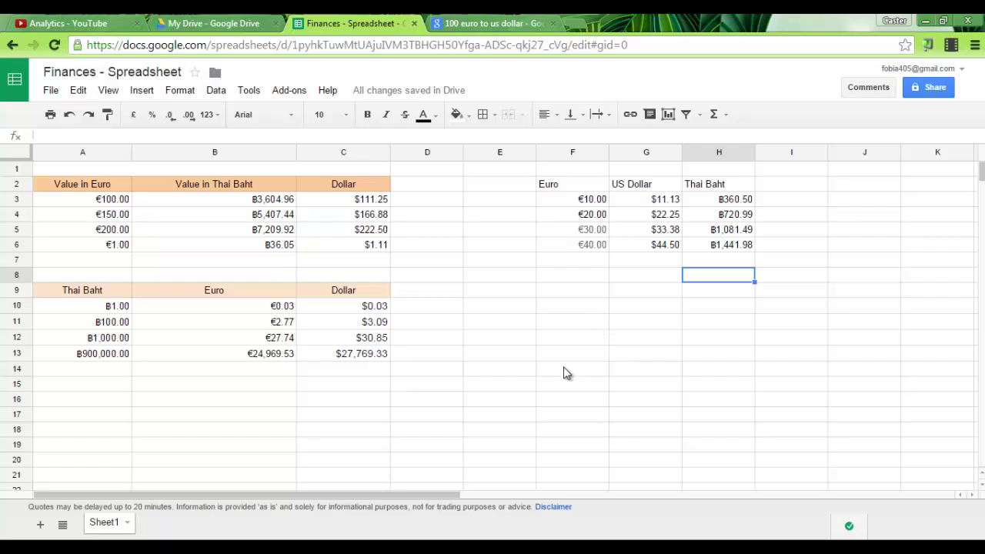
left_click(544, 327)
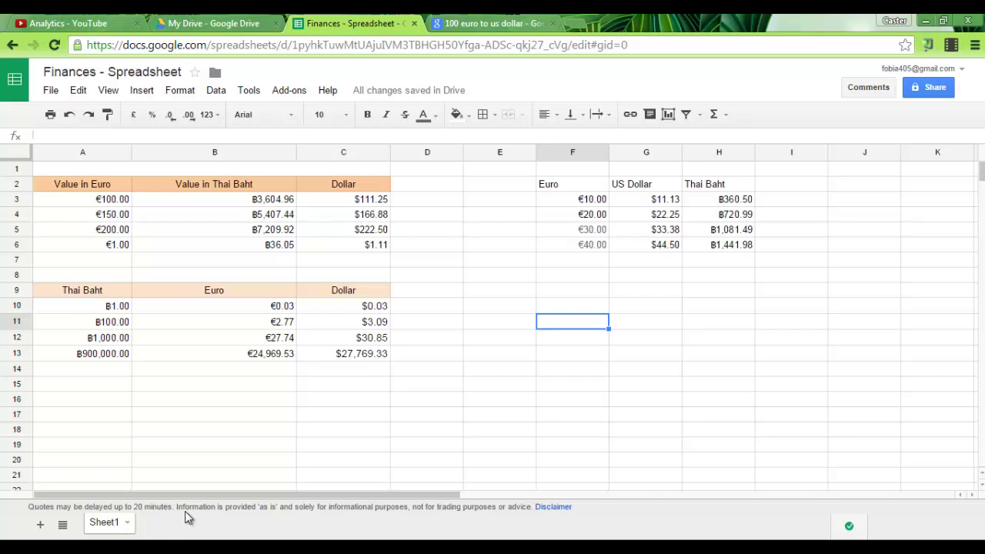
left_click(646, 291)
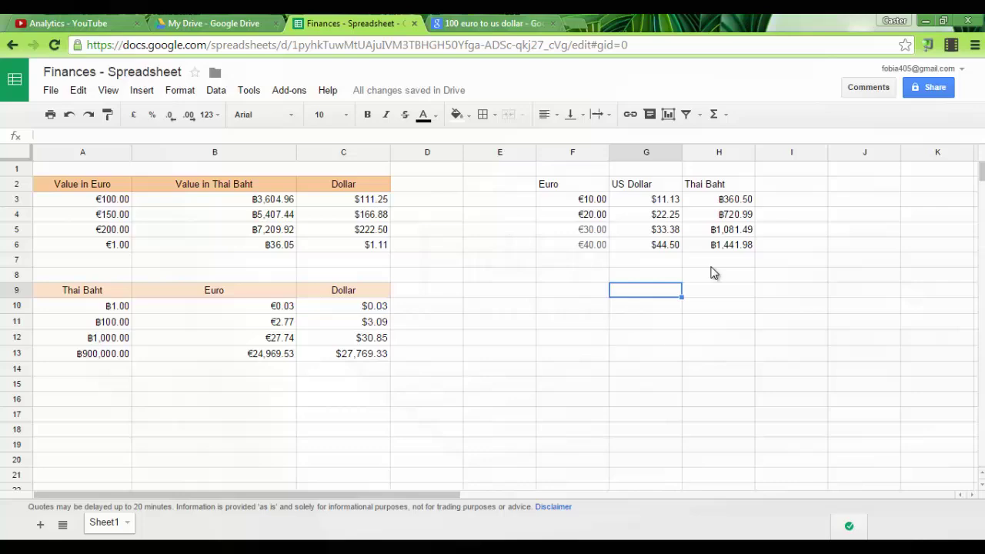